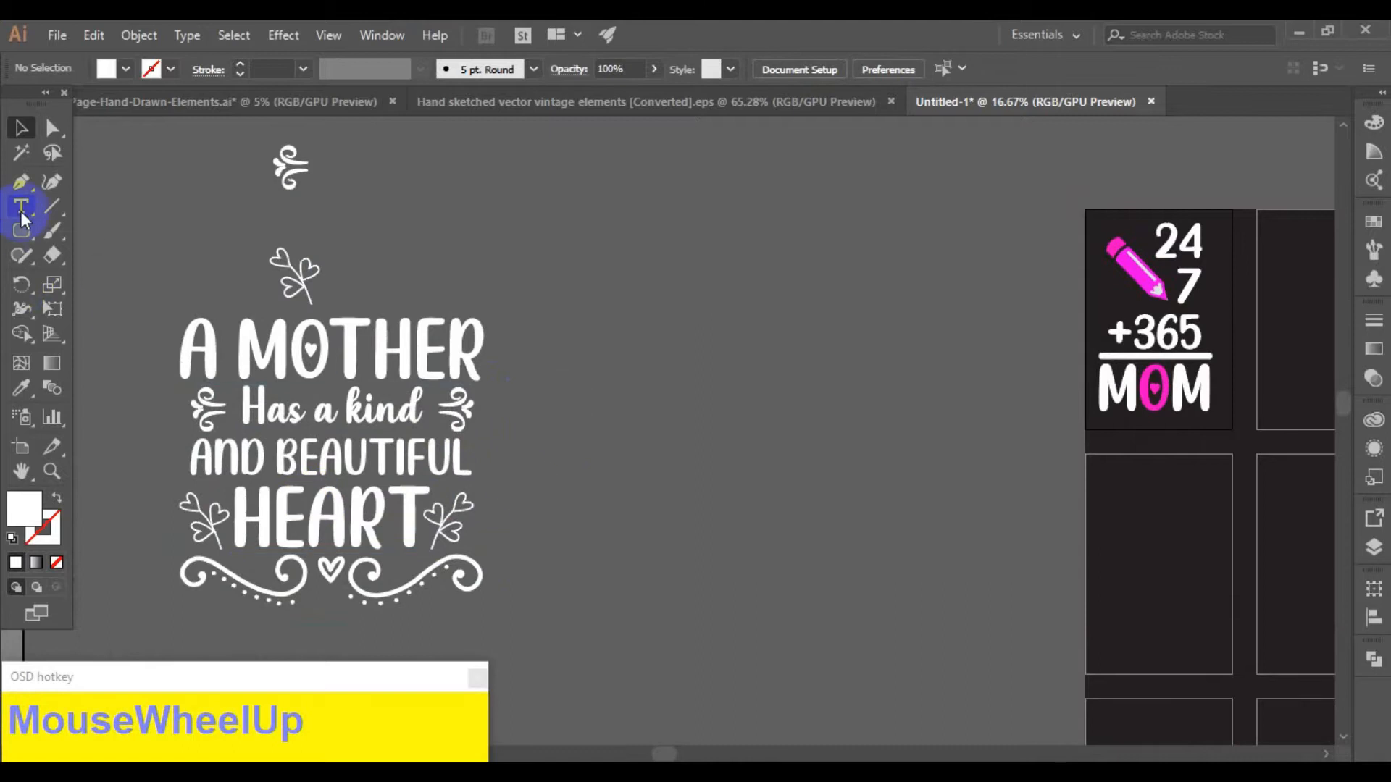
- Add the text line "A MOTHER" in the Lovely sunday font beside the finished reference design
left_click(618, 292)
left_click_drag(769, 70, 701, 70)
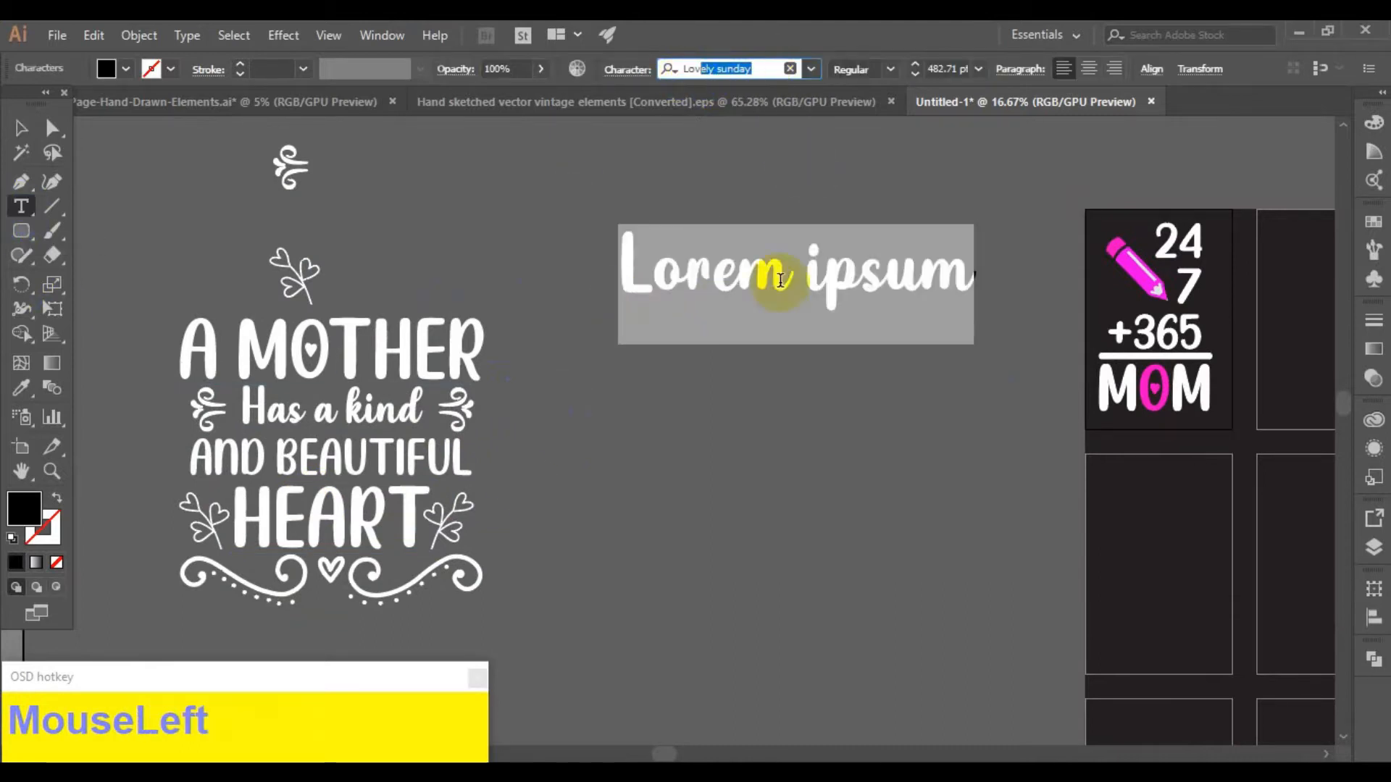
left_click_drag(971, 280, 602, 300)
type("A MO")
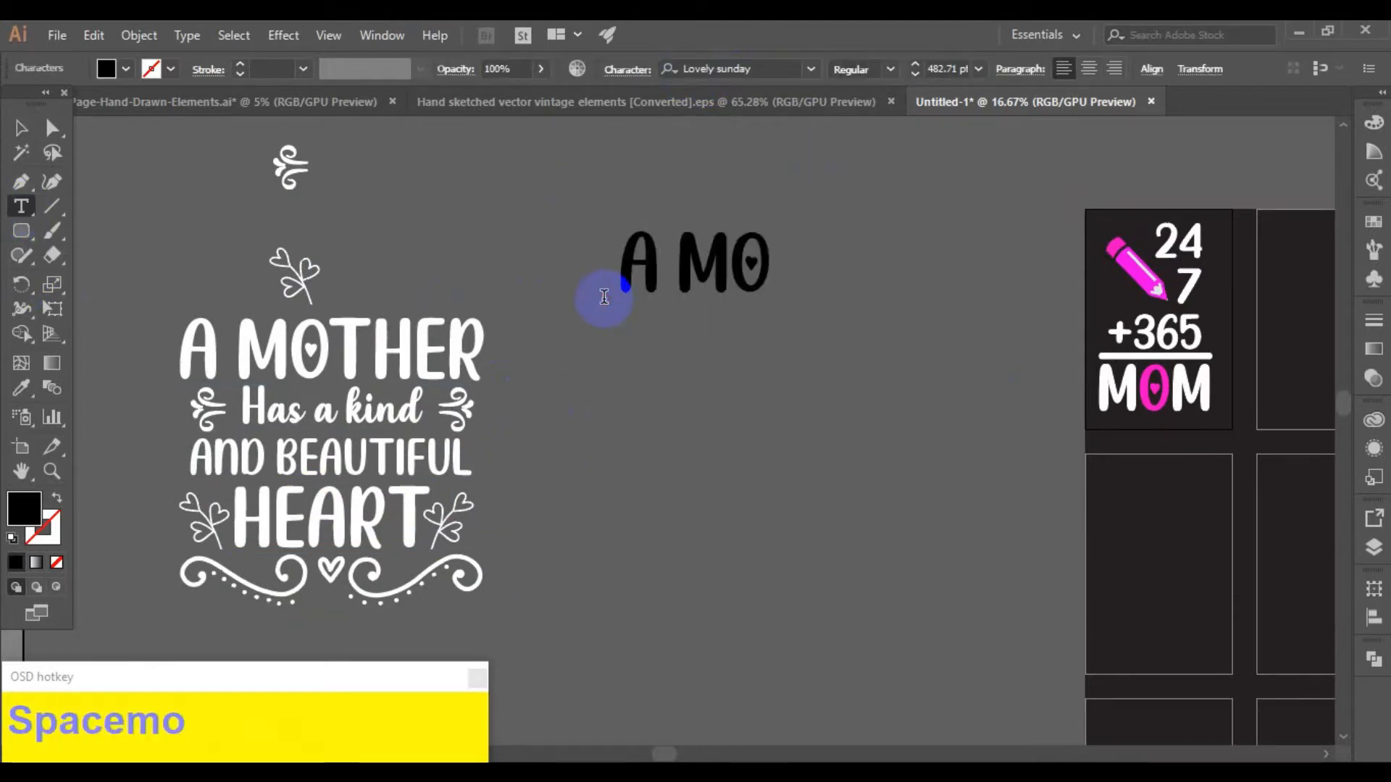
type("THER")
key("Escape")
- Duplicate the "A MOTHER" line downward at equal spacing to make a stack of four lines
left_click(761, 207)
left_click_drag(841, 267, 842, 341)
key("ctrl+d")
key("ctrl+d")
- Replace the second line's text with "Has a kind"
left_click(21, 207)
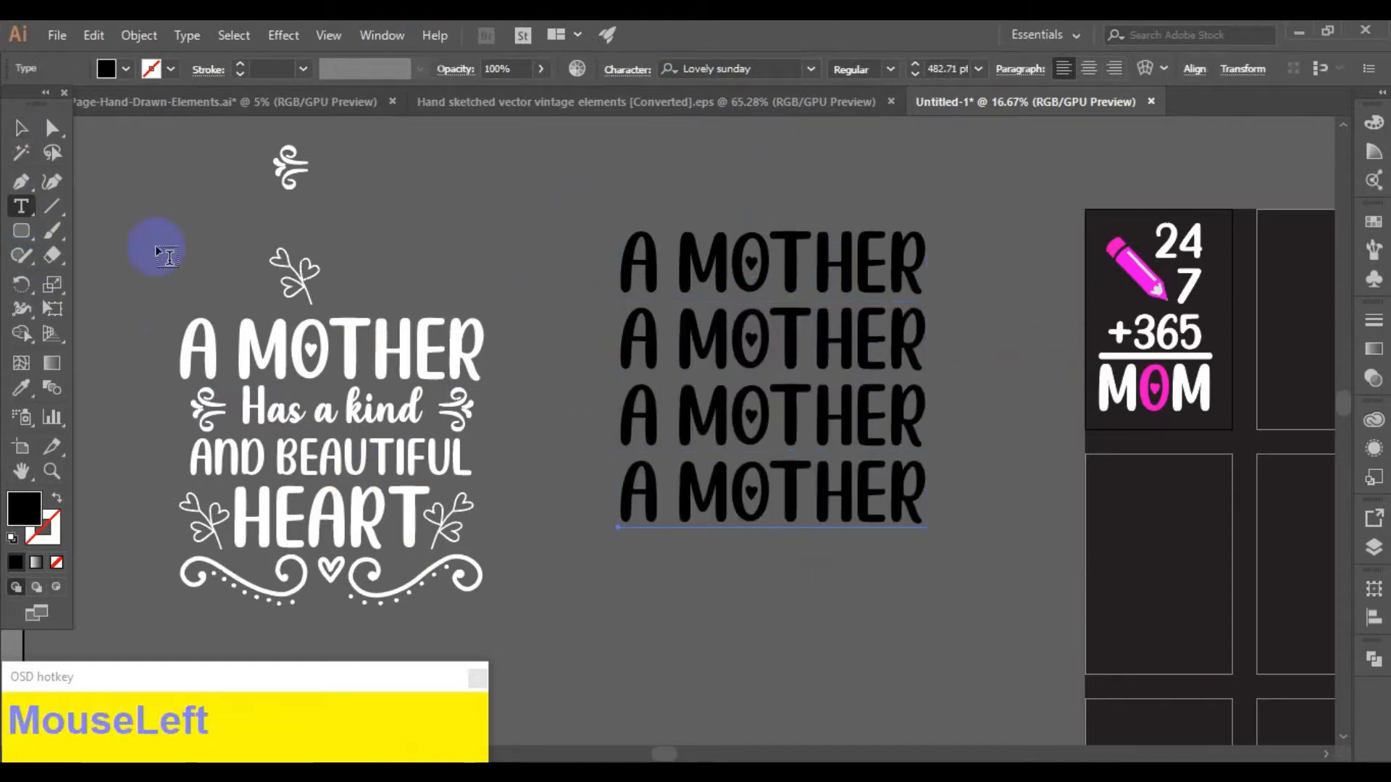
left_click_drag(620, 341, 957, 343)
type("H")
key("BackSpace")
type("h")
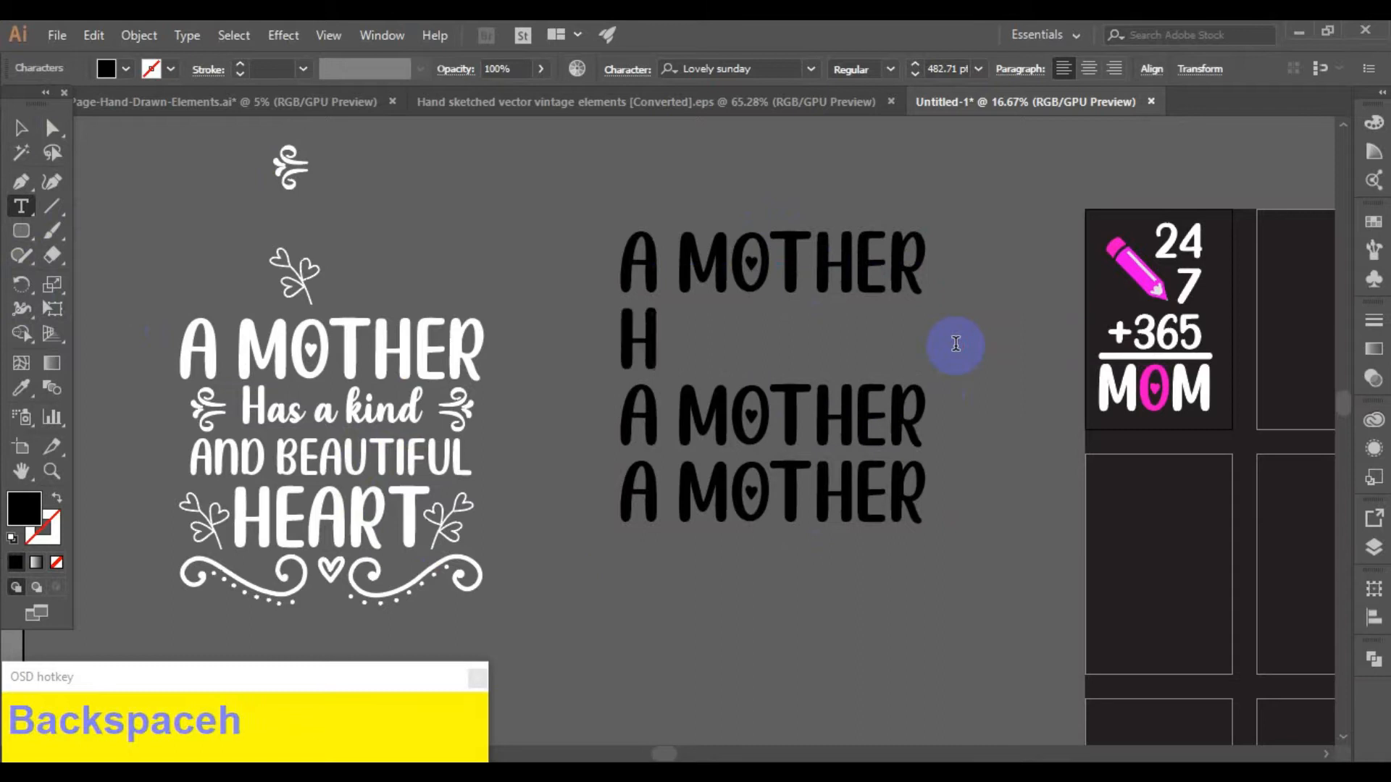
type("as a kind")
- Replace the third line's text with "AND BEAUTIFUL" and scale it down to about the width of the first line
triple_click(775, 400)
type("and")
key("BackSpace")
key("BackSpace")
key("BackSpace")
type("AND")
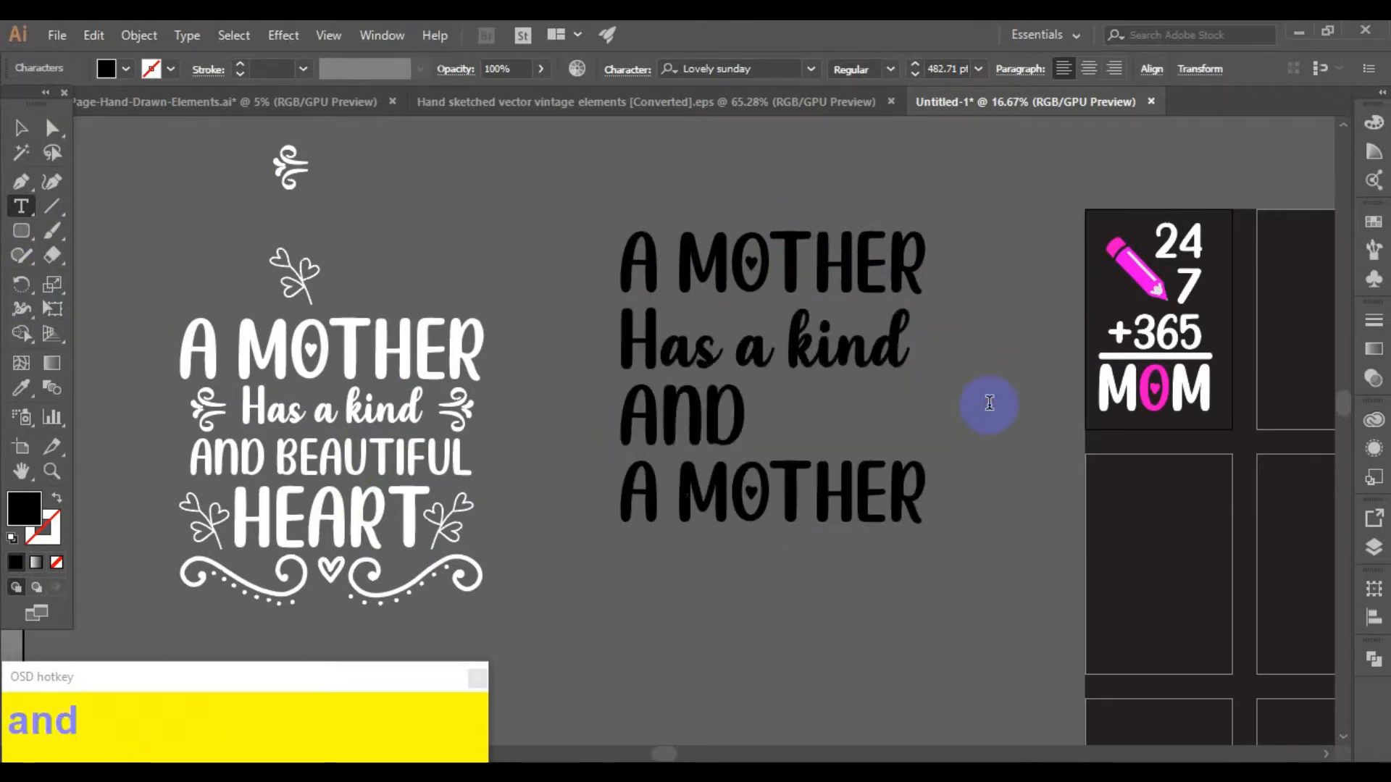
type(" BEAUTI")
left_click_drag(630, 425, 931, 472)
left_click(21, 128)
- Replace the fourth line's text with "HEART" and position it roughly centered beneath "AND BEAUTIFUL"
left_click(838, 482)
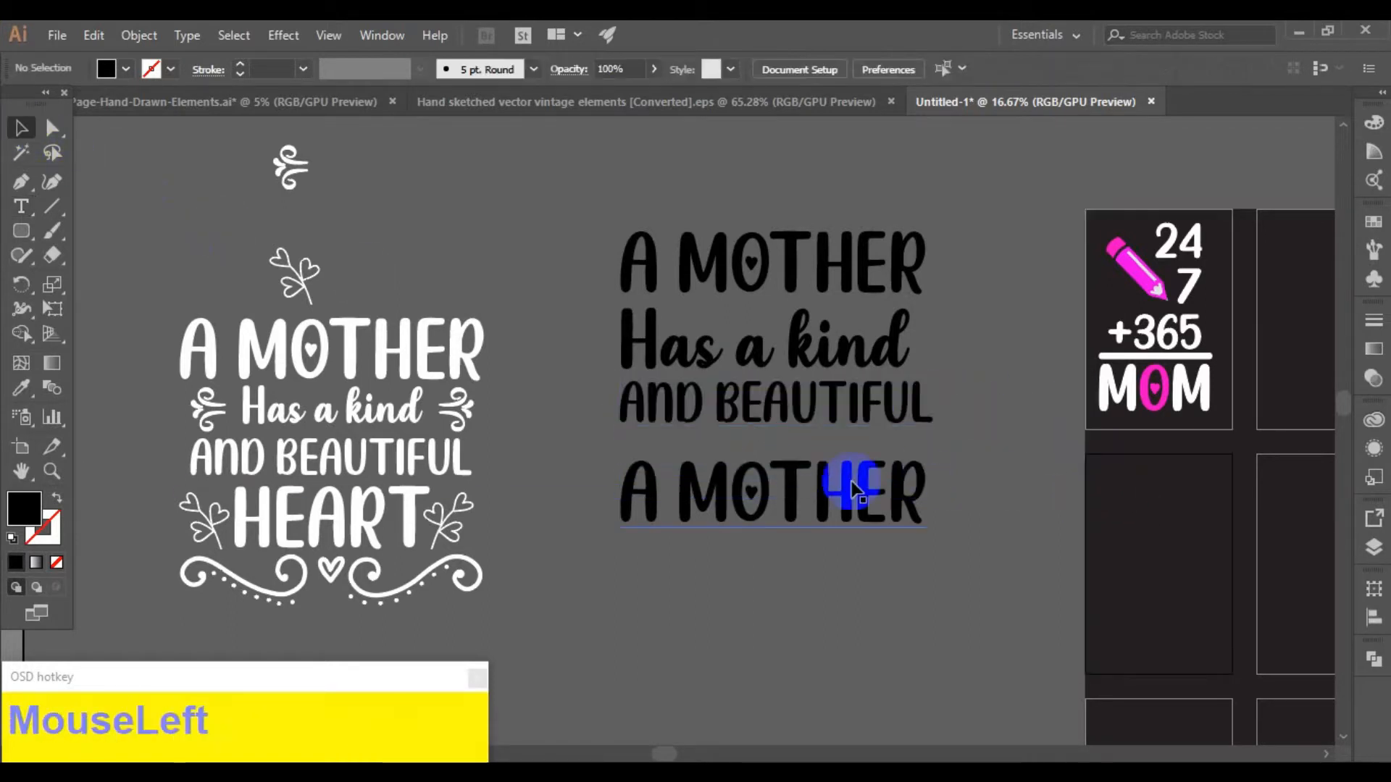
triple_click(666, 491)
type("hea")
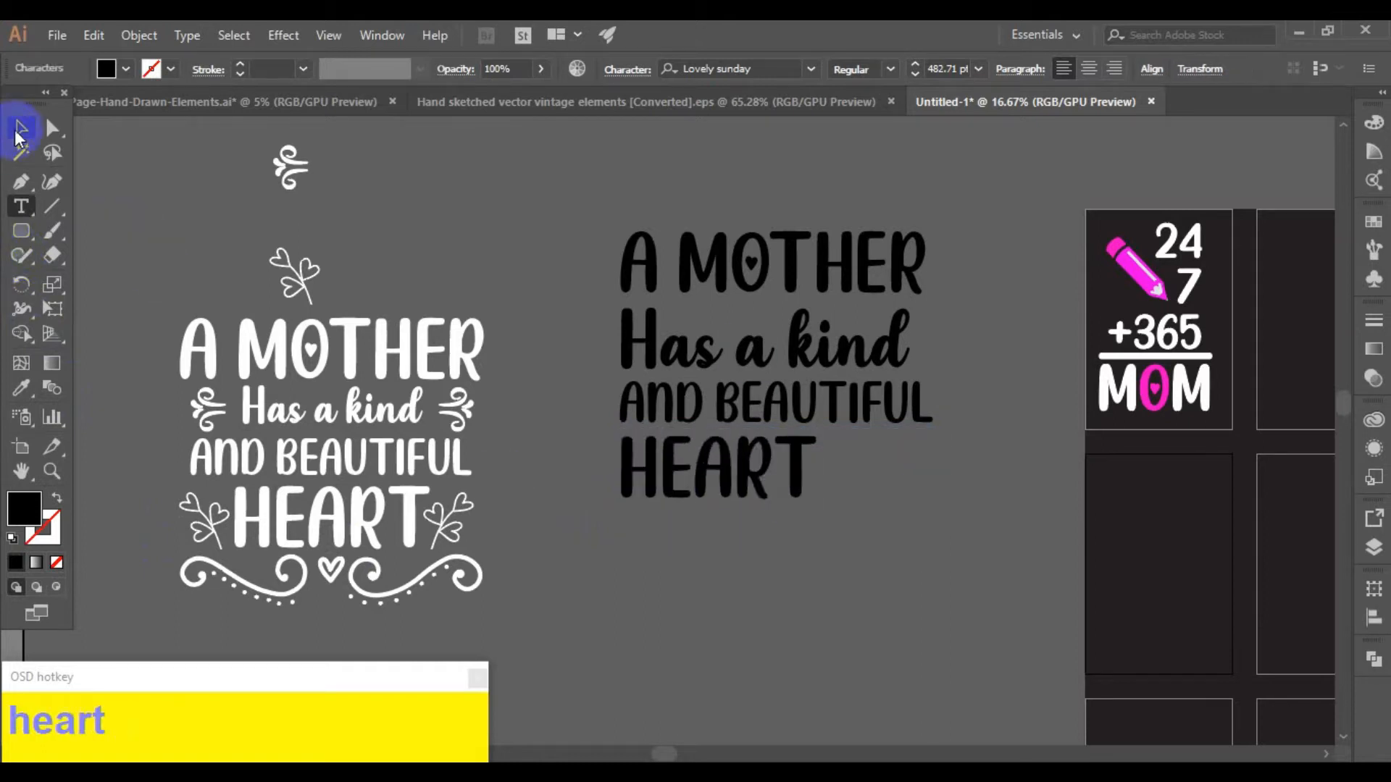
left_click(18, 137)
left_click_drag(723, 481, 781, 484)
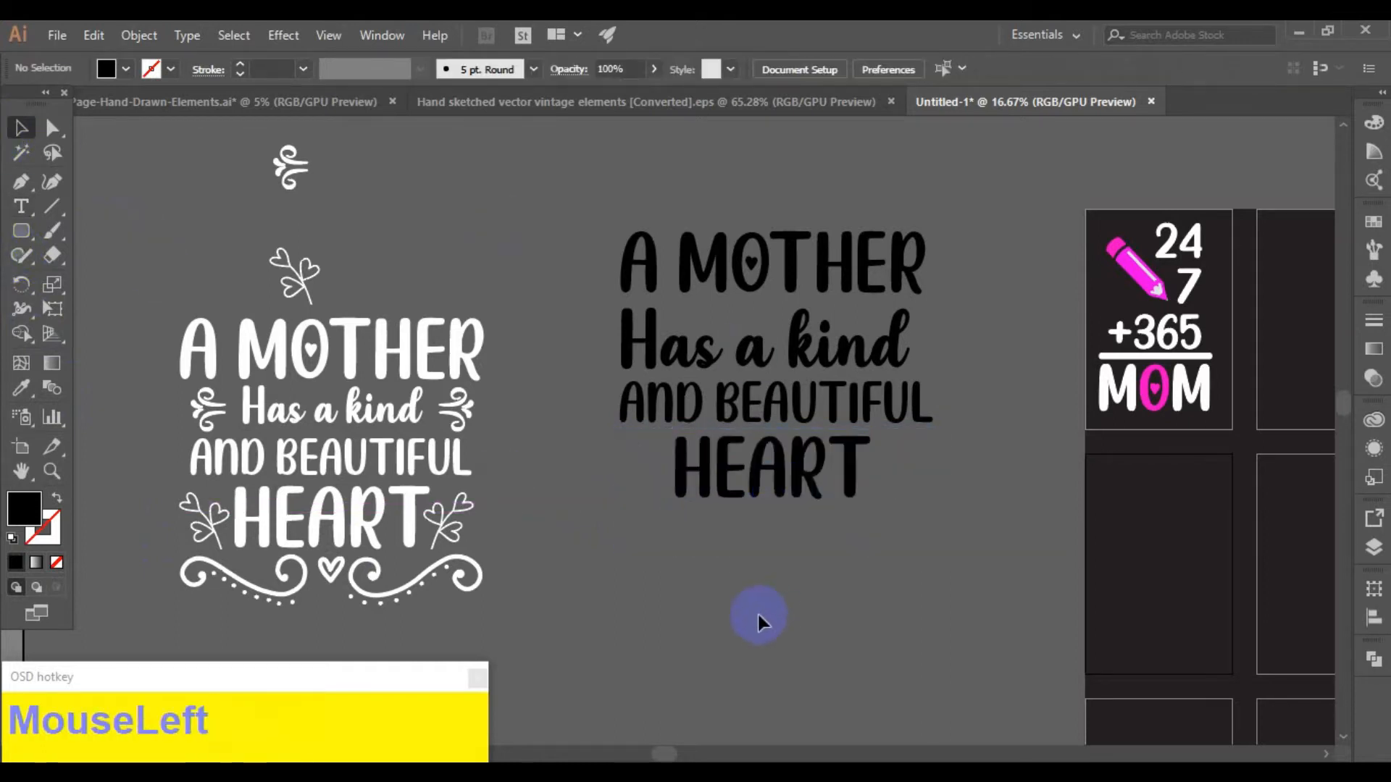
- Center-align the four text lines horizontally with each other
left_click(805, 563)
left_click(1155, 68)
left_click(990, 123)
left_click(993, 349)
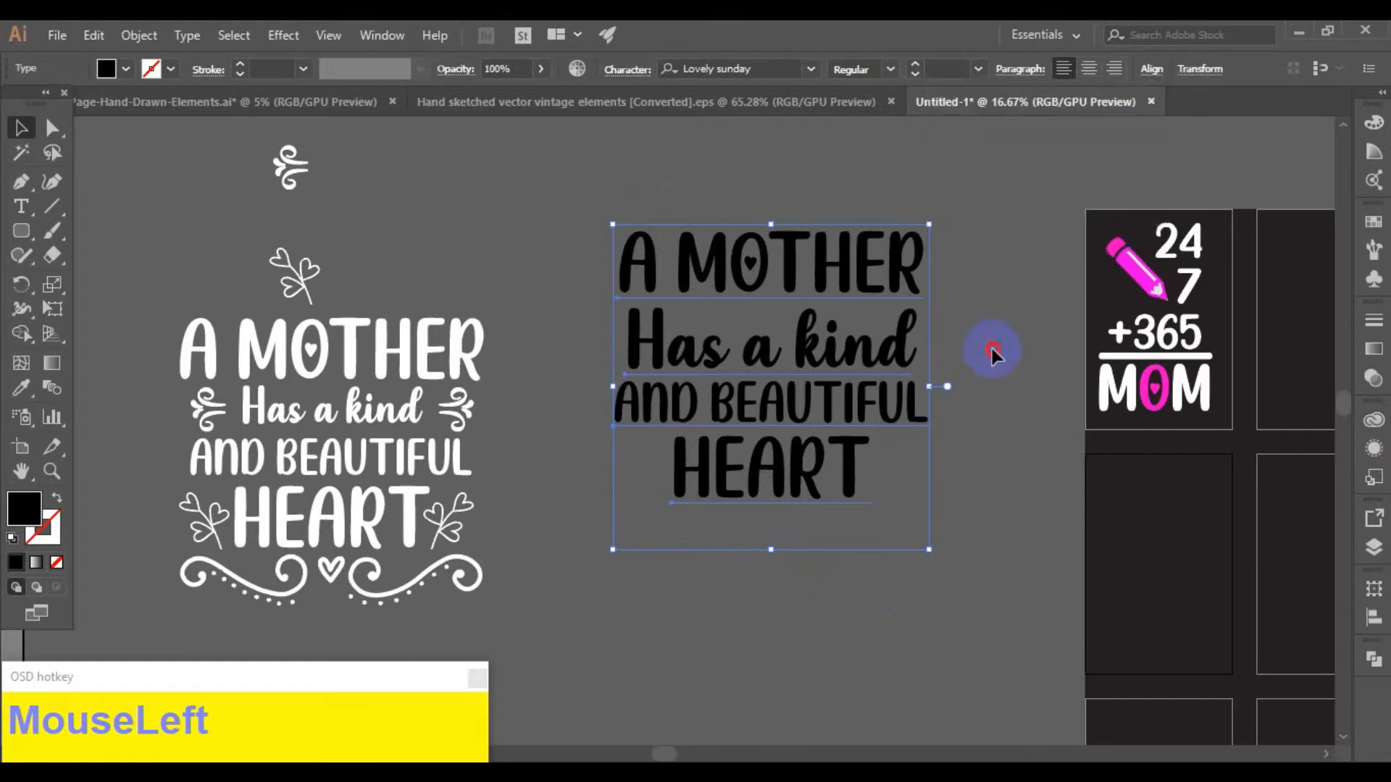
- Nudge "Has a kind" and "AND BEAUTIFUL" upward to tighten the spacing between the lines
left_click(875, 348)
key("Up")
key("Up")
key("Up")
key("Up")
key("Up")
left_click(923, 416)
key("Up")
key("Up")
key("Up")
key("Up")
key("Up")
left_click(968, 487)
- Set the fill color of all four text lines to white
left_click(668, 324)
double_click(28, 507)
left_click_drag(139, 429, 99, 343)
left_click(580, 350)
left_click(579, 350)
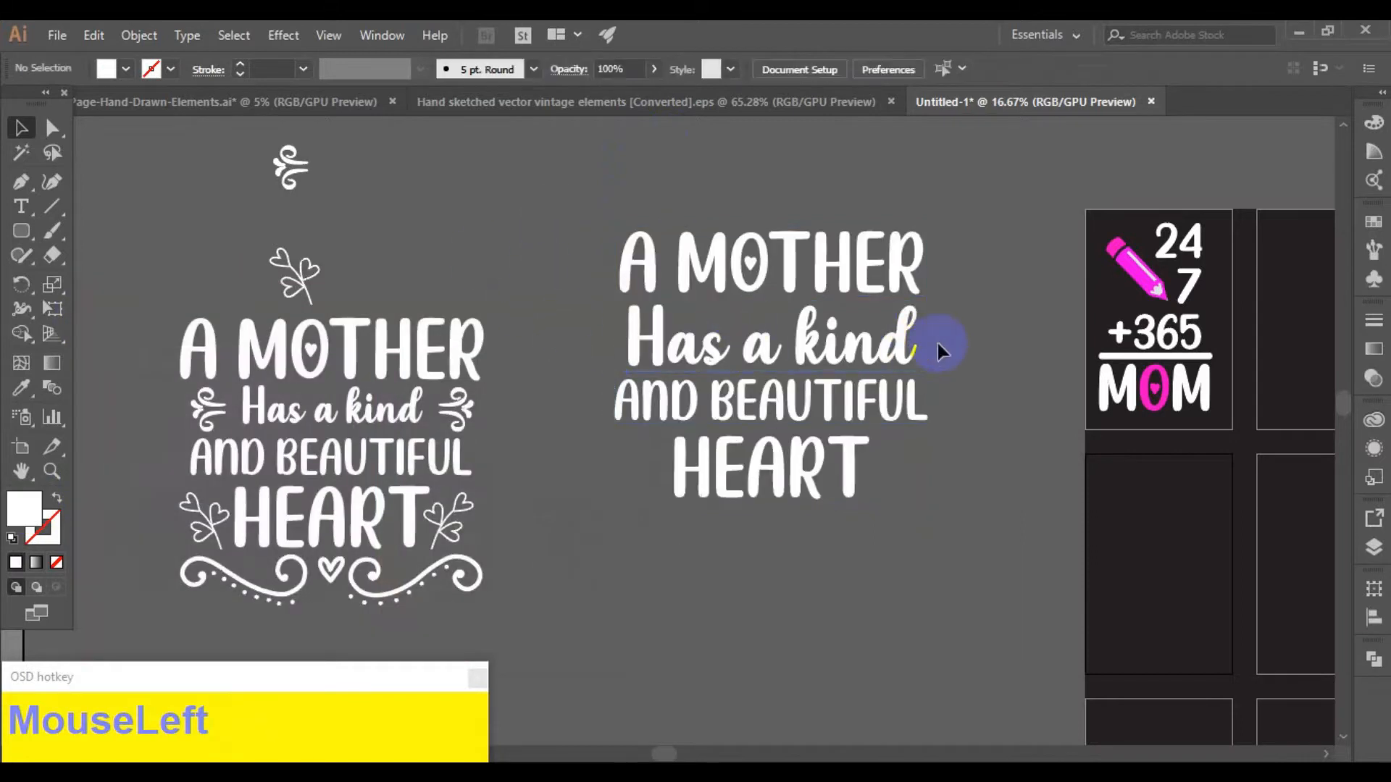
- Reduce the font size of "Has a kind" and move it to the middle beneath "A MOTHER"
left_click(873, 346)
left_click(942, 69)
scroll(942, 69, "down", 15)
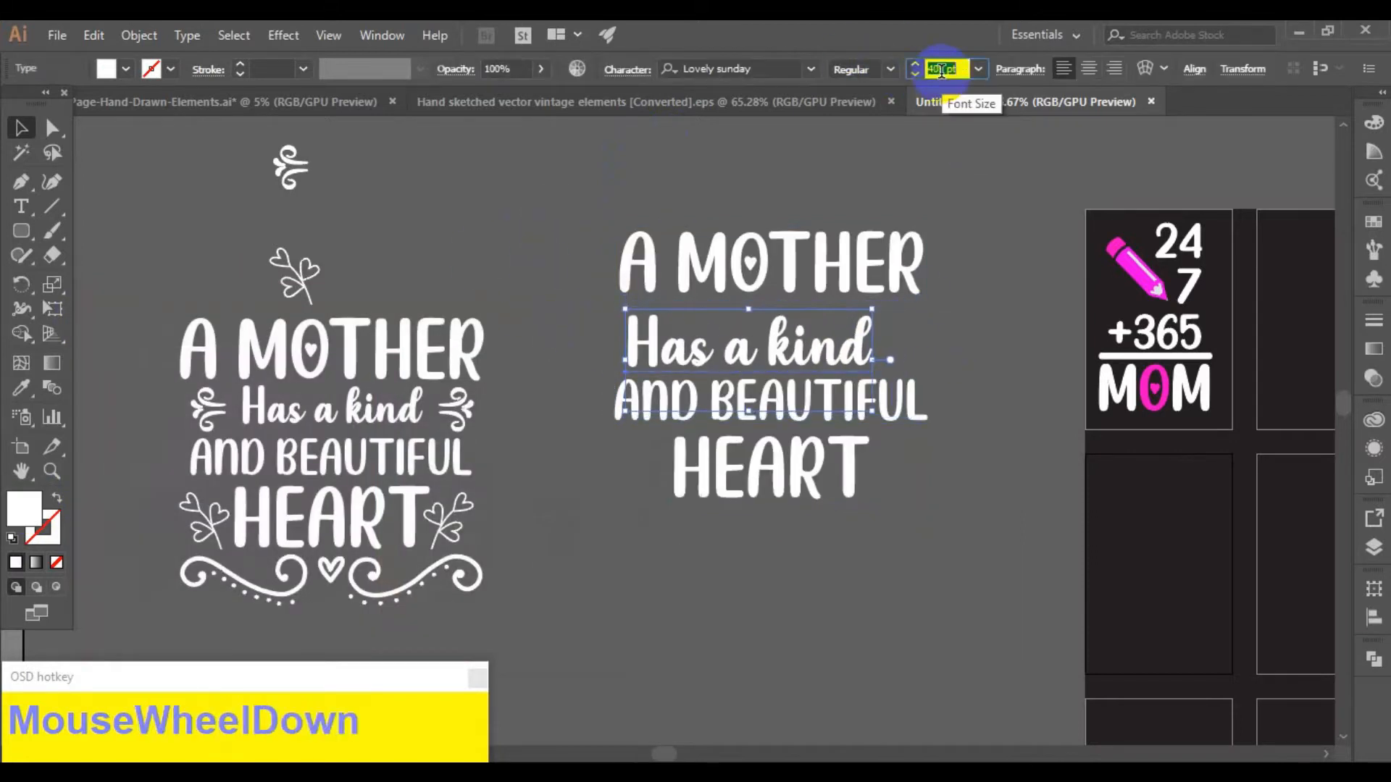
left_click_drag(783, 350, 829, 329)
- Move "AND BEAUTIFUL" and "HEART" up to close the gaps beneath the smaller "Has a kind" line
left_click_drag(864, 408, 865, 393)
key("Up")
key("Up")
key("Up")
key("Up")
key("Up")
key("Up")
key("Up")
key("Up")
key("Up")
left_click(996, 320)
left_click_drag(795, 473, 795, 448)
left_click(987, 485)
- Realign the centers of all four lines horizontally after the resizing
left_click_drag(756, 221, 848, 459)
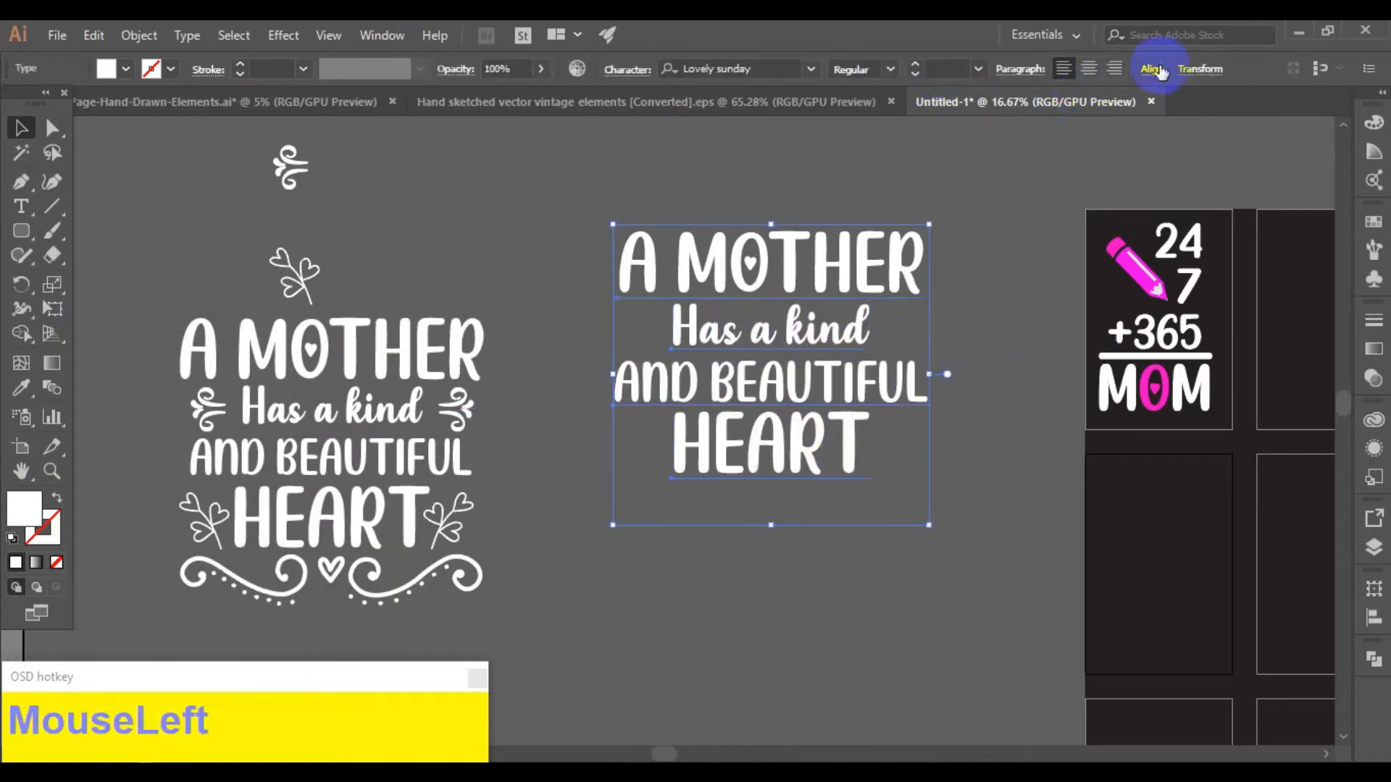
left_click(1163, 68)
left_click(981, 127)
left_click(741, 161)
- Place the loose swirl ornament on both sides of "Has a kind"
left_click(289, 172)
left_click_drag(288, 169, 904, 341)
left_click(568, 340)
left_click(629, 330)
- Reflect the swirl to the right of "Has a kind" so it mirrors the left one
right_click(903, 334)
mouse_move(1015, 502)
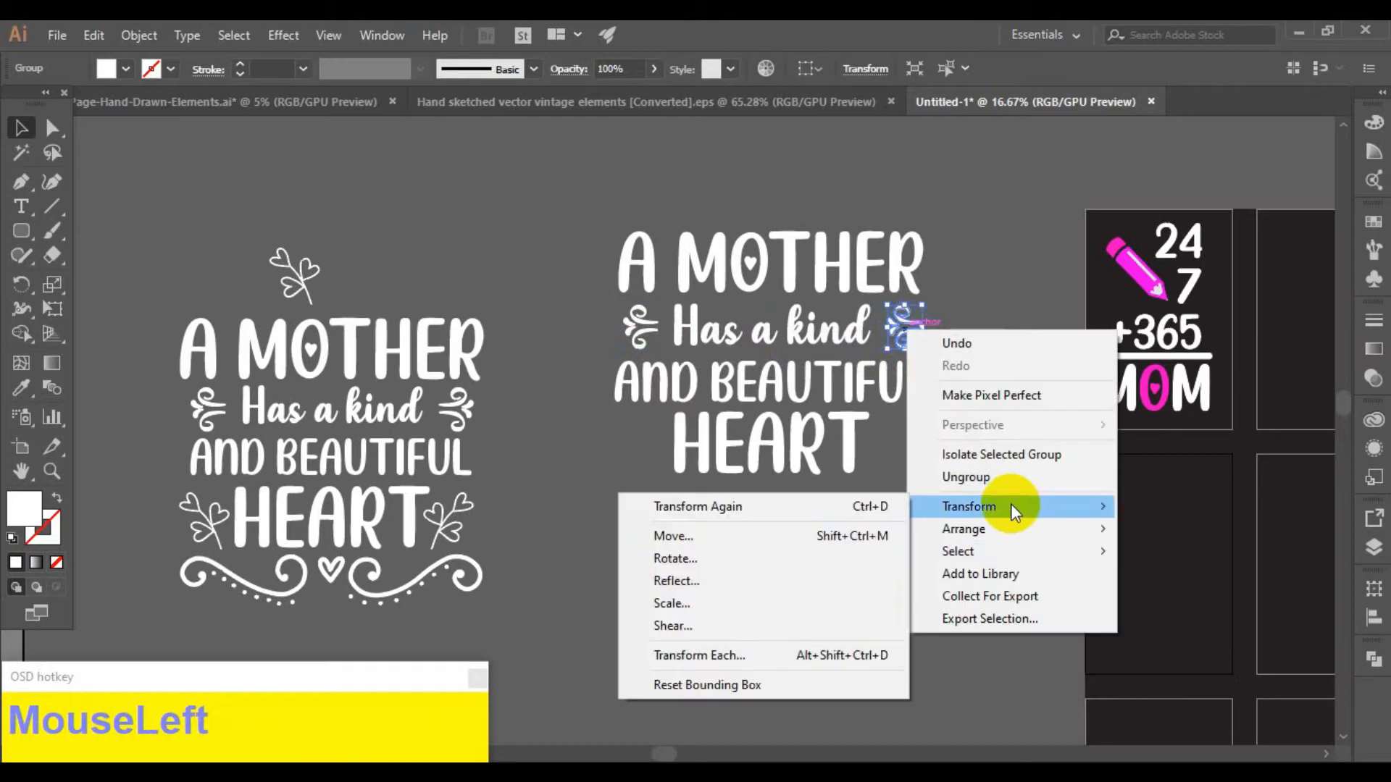
left_click(667, 580)
left_click(472, 497)
left_click(835, 534)
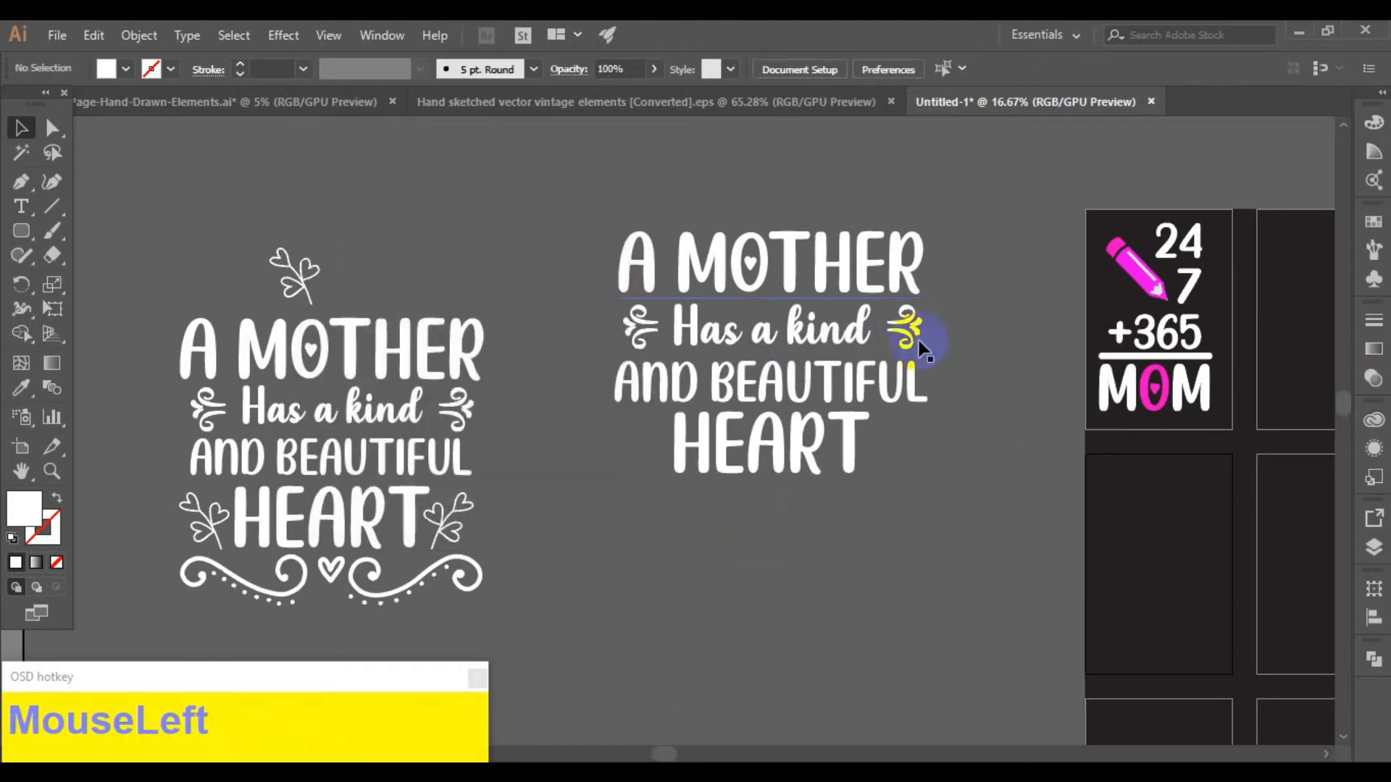
- Move the loose heart-leaf sprig to the left of "HEART" and nudge it into place
left_click_drag(293, 276, 647, 438)
key("Down")
key("Down")
key("Down")
key("Down")
key("Down")
left_click(677, 524)
left_click(608, 547)
left_click(637, 436)
left_click(644, 455)
key("Left")
key("Left")
key("Left")
left_click(601, 526)
- Copy the heart-leaf sprig to the right of "HEART" and reflect it to mirror the left one
left_click_drag(642, 449, 901, 455)
right_click(901, 455)
left_click(687, 531)
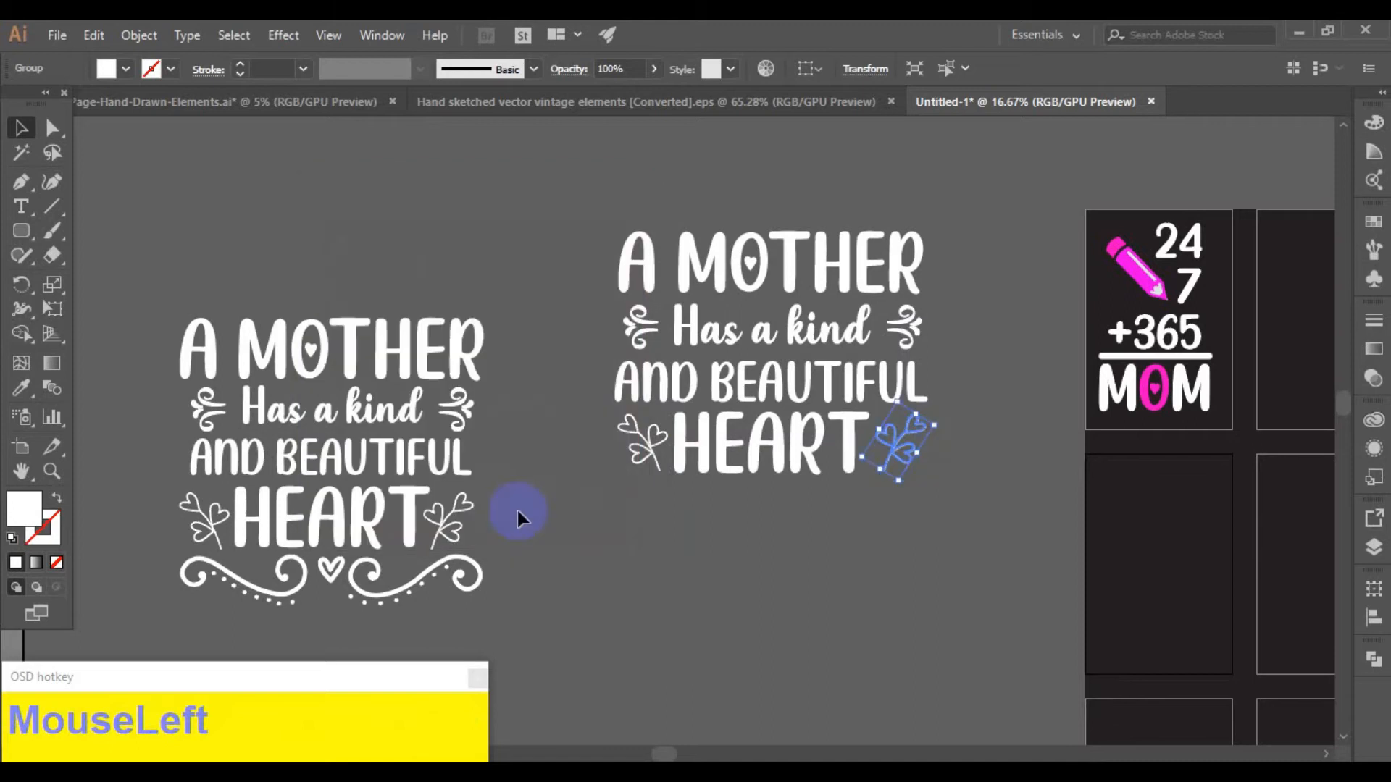
- Bring the heart line divider from the hand-drawn elements document into the design and place it below "HEART"
key("ctrl+shift+Tab")
key("ctrl+shift+Tab")
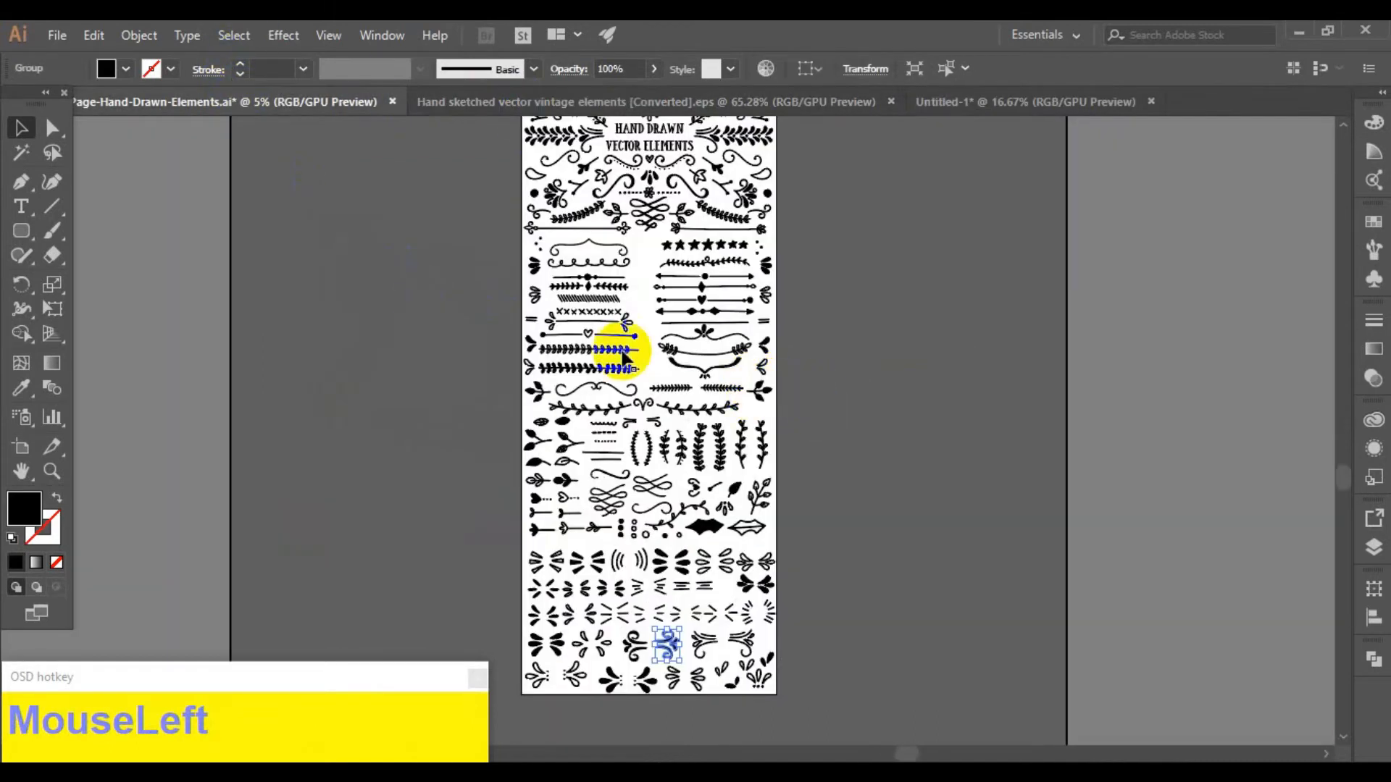
left_click(715, 338)
left_click_drag(609, 335, 991, 94)
left_click_drag(806, 490, 817, 497)
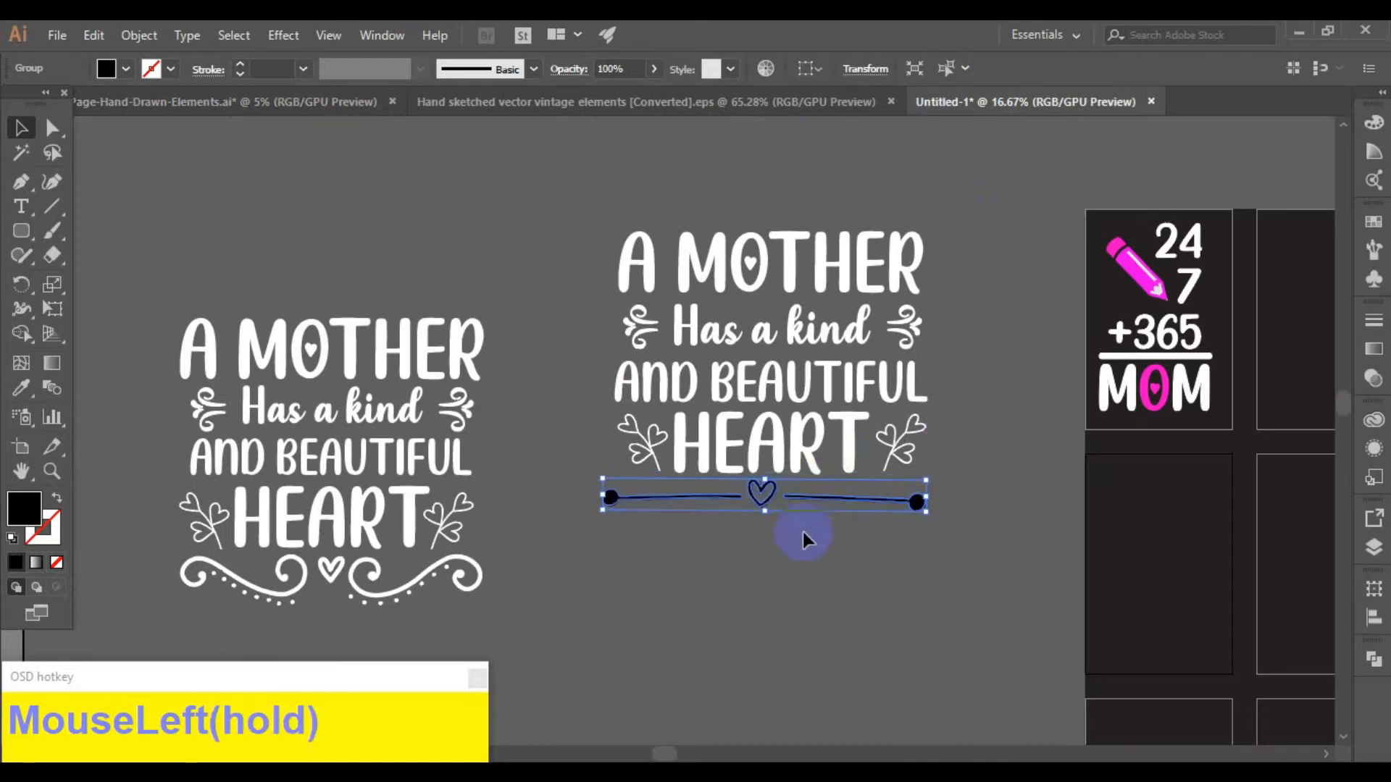
- Shift and slightly resize the heart divider to match the lettering's width and sit centered beneath "HEART"
key("Right")
key("Right")
key("Right")
key("Right")
key("Right")
left_click_drag(928, 504, 924, 502)
left_click_drag(806, 499, 778, 494)
left_click(810, 585)
left_click(806, 584)
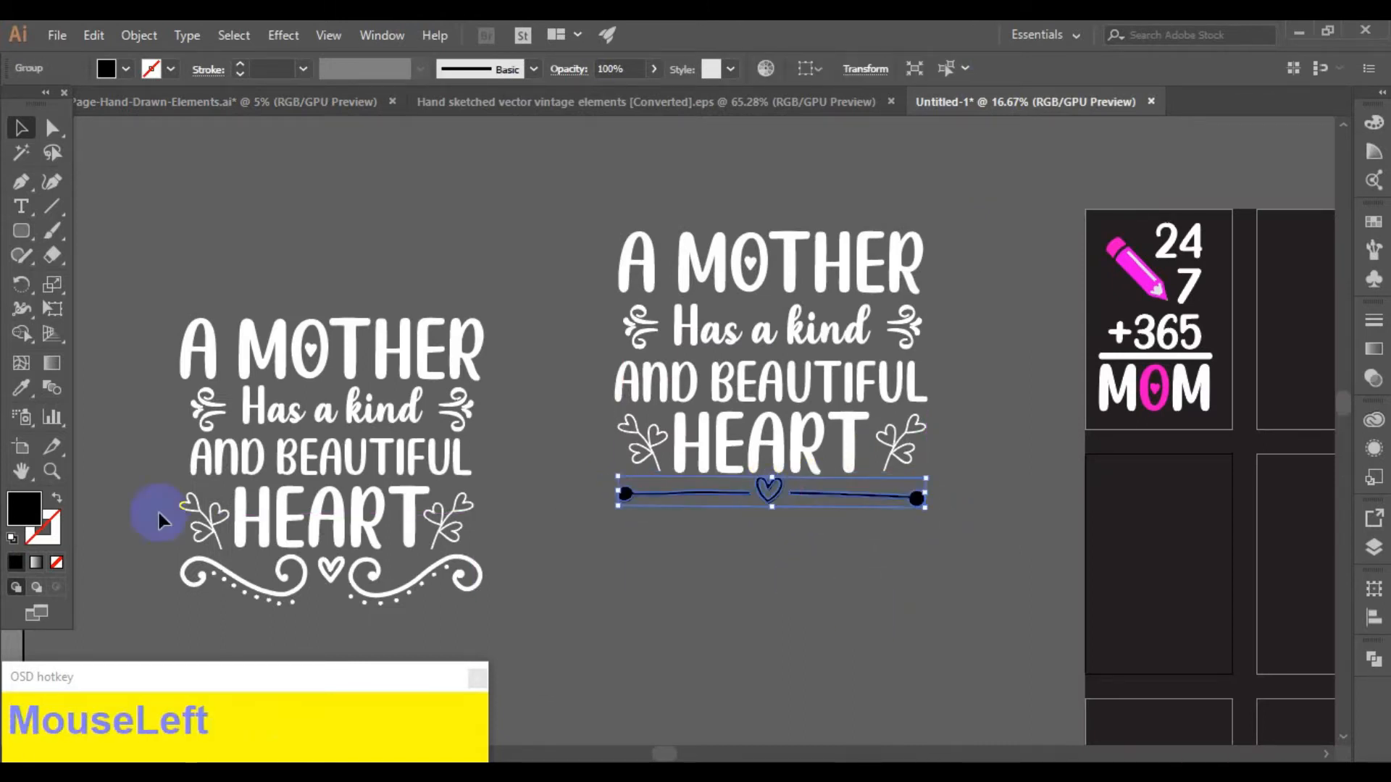
- Color the heart divider white by sampling the "A MOTHER" lettering with the Eyedropper
left_click(650, 269)
key("v")
left_click(1018, 533)
- Select the four text lines of the new design and convert them to outlines
right_click(806, 449)
left_click(793, 254)
left_click(795, 383, "shift")
right_click(796, 444)
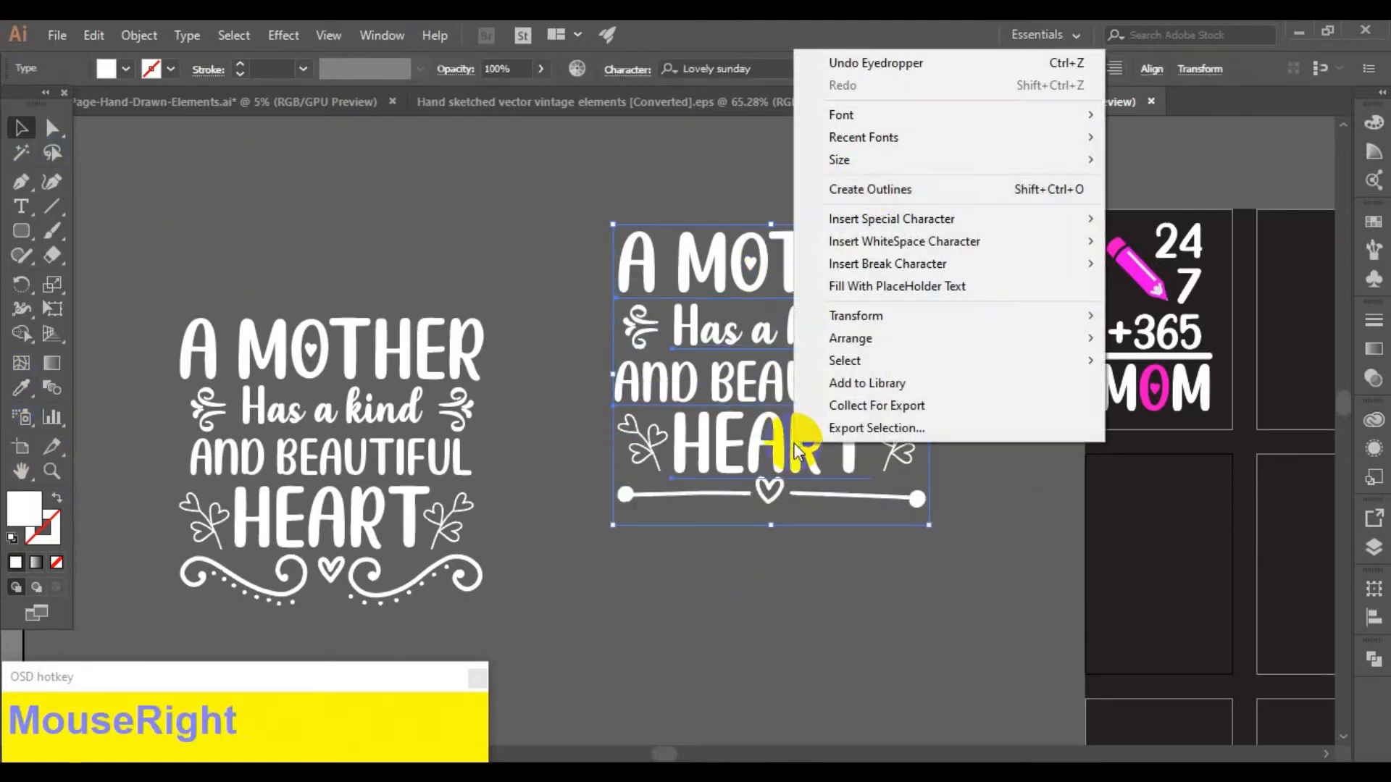
left_click(864, 234)
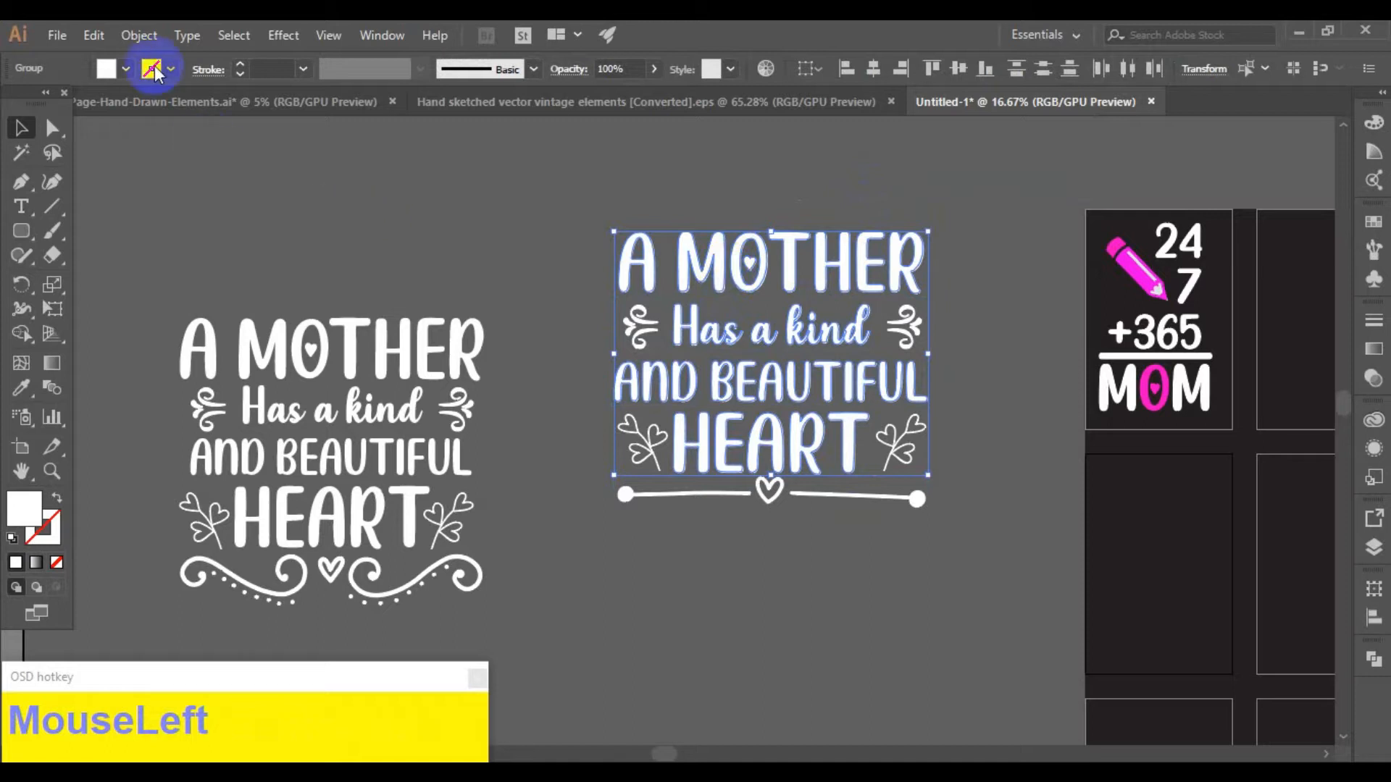
- Apply Offset Path to the outlined lettering with a 0.1389 in offset and miter joins
left_click(138, 34)
mouse_move(444, 446)
left_click(518, 525)
left_click_drag(797, 410, 379, 401)
left_click(284, 560)
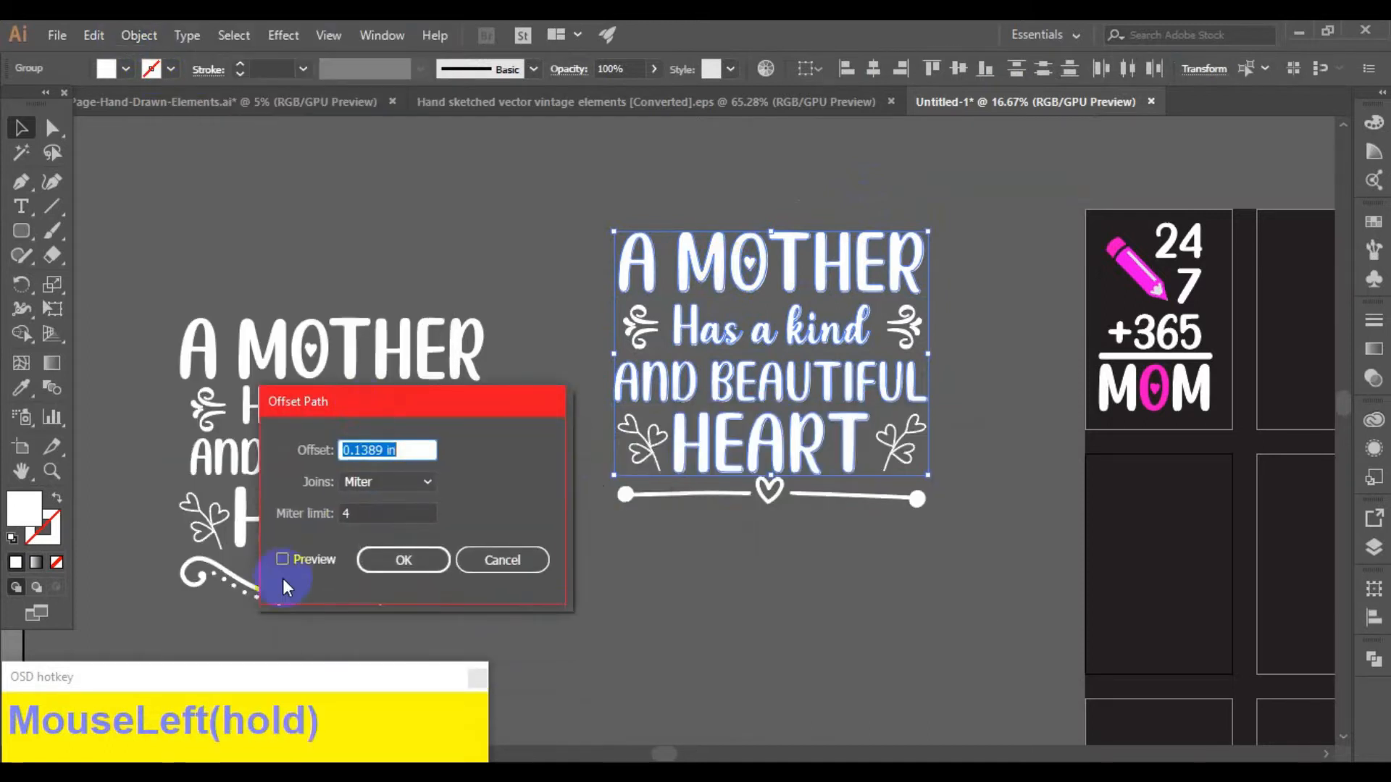
left_click(395, 446)
scroll(396, 447, "down", 1)
scroll(396, 447, "up", 1)
left_click(404, 560)
- Fill the offset shapes behind the lettering with pink
left_click(106, 69)
left_click(13, 133)
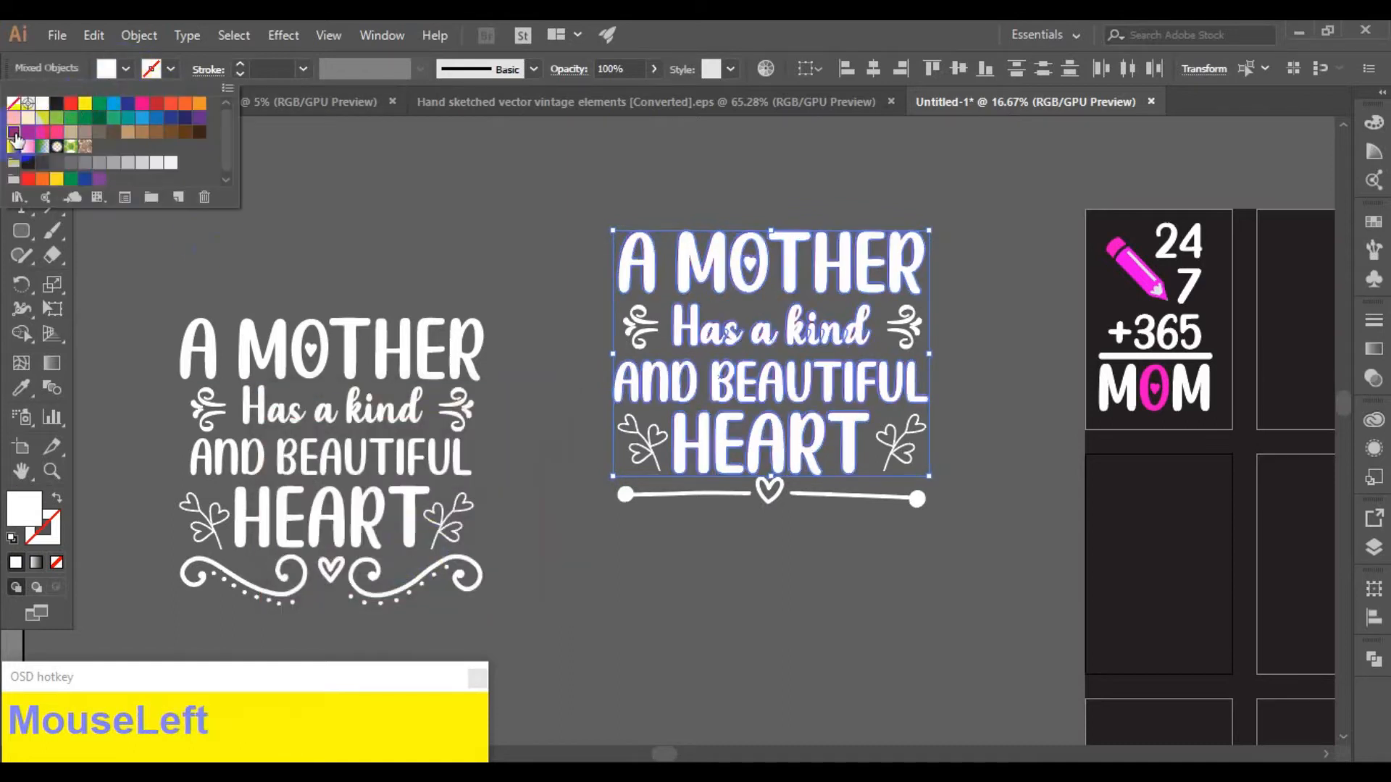
left_click(55, 102)
left_click(70, 107)
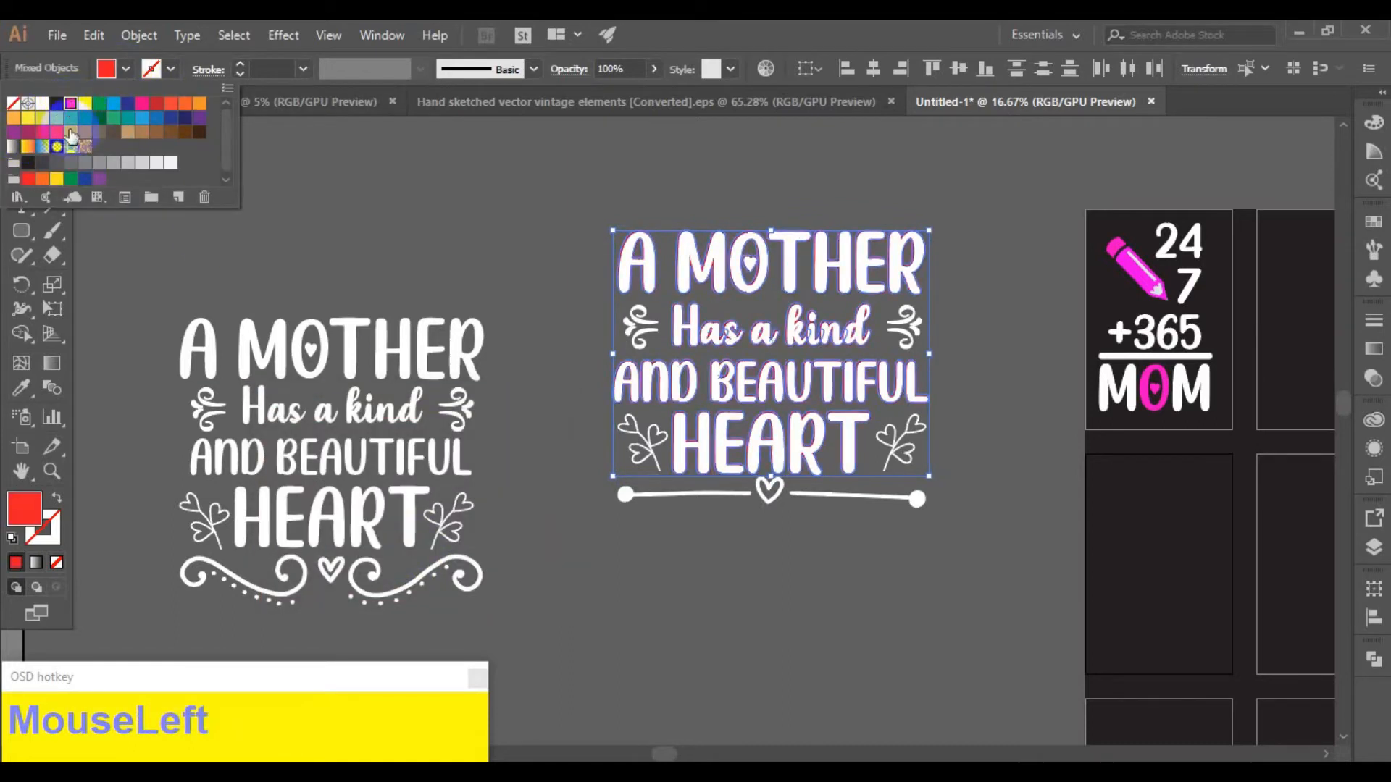
left_click(391, 187)
- Create an offset path around the sprig left of "HEART" and fill it with pink
left_click(635, 437)
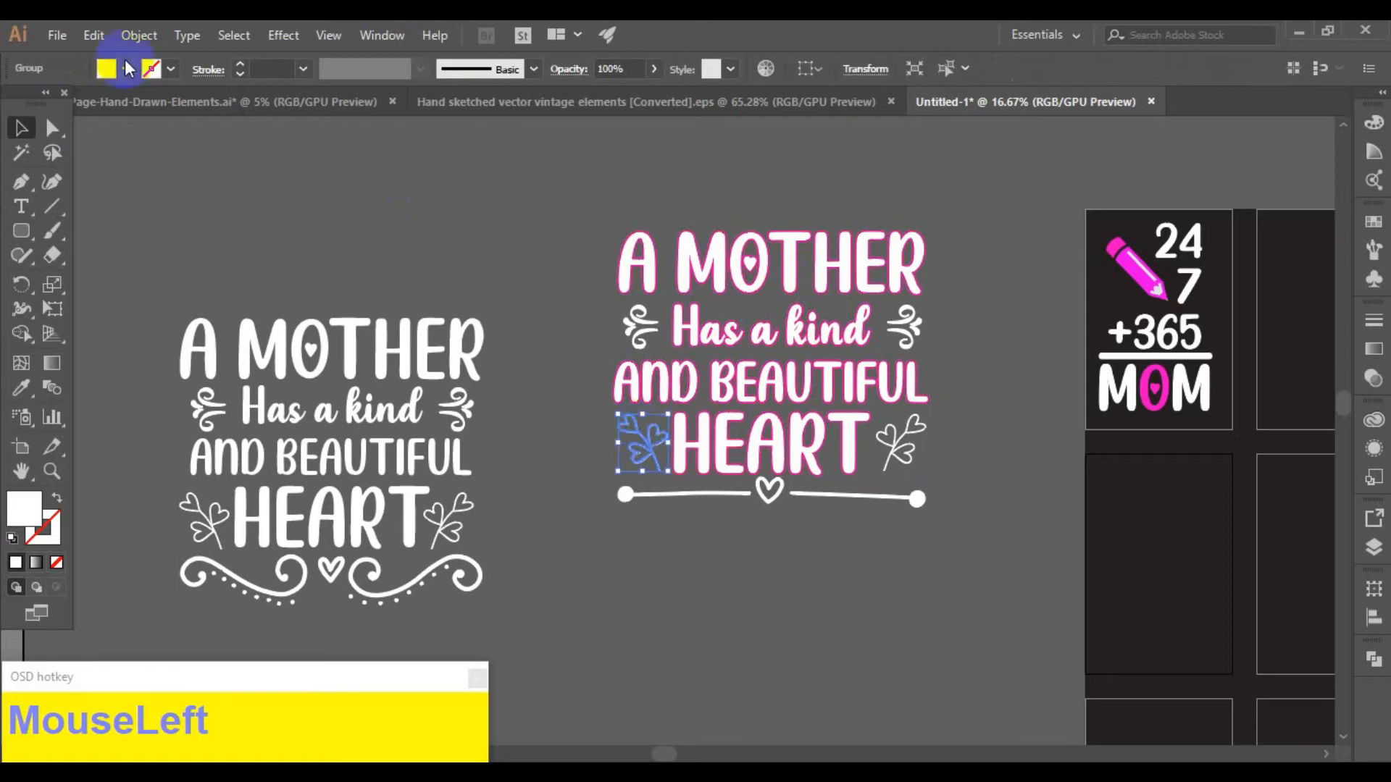
left_click(138, 34)
mouse_move(217, 449)
left_click(500, 525)
left_click(323, 552)
left_click(404, 560)
left_click(126, 68)
left_click(146, 107)
left_click(980, 450)
- Create an offset path around the sprig right of "HEART" and fill it with pink
left_click(904, 451)
left_click(139, 35)
mouse_move(217, 447)
left_click(508, 524)
left_click(282, 559)
left_click(404, 560)
left_click(126, 68)
left_click(145, 108)
left_click(1020, 392)
- Create an offset path around the swirl ornament right of "Has a kind" and fill it with pink
left_click(907, 326)
left_click(138, 35)
mouse_move(377, 451)
left_click(507, 524)
left_click(384, 562)
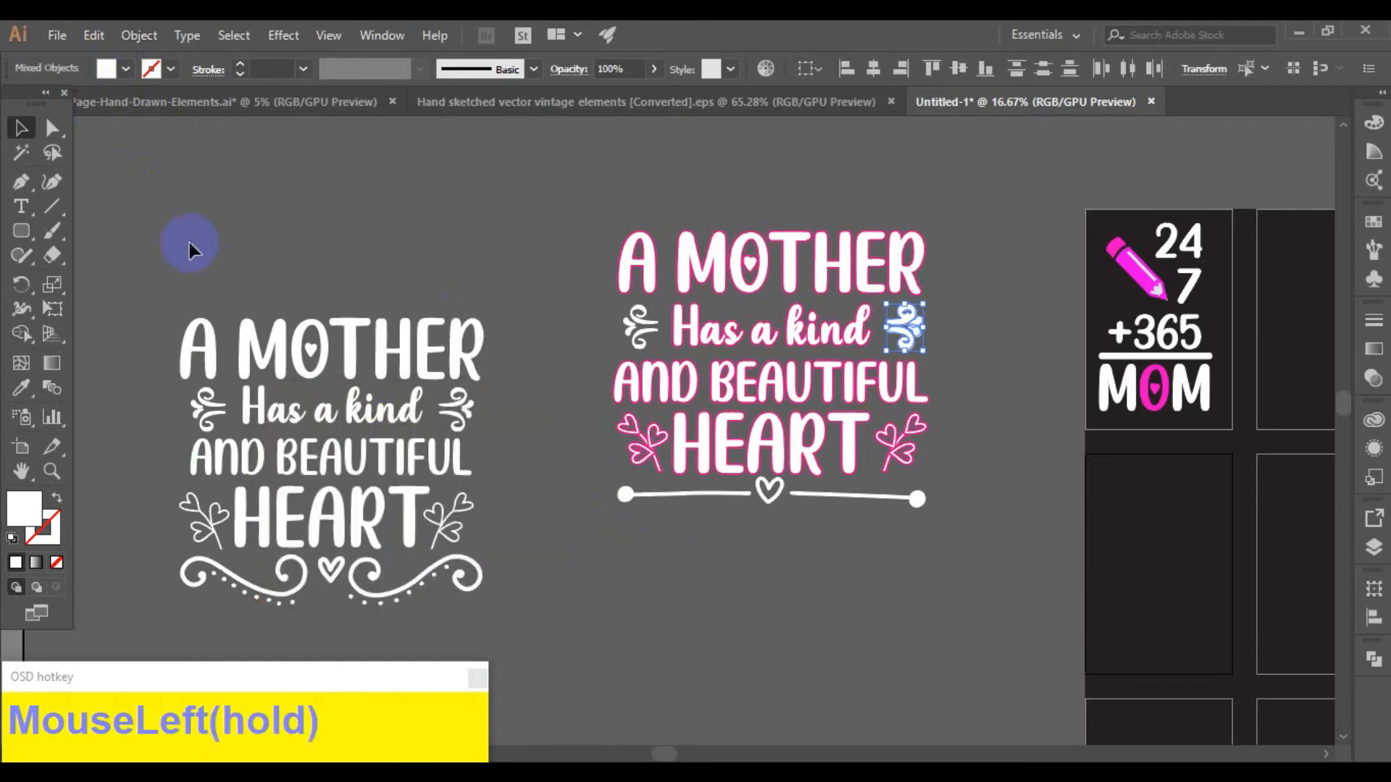
left_click(125, 68)
- Create an offset path around the swirl ornament left of "Has a kind" and fill it with pink
left_click(641, 337)
left_click(138, 35)
mouse_move(253, 448)
left_click(503, 522)
left_click(416, 562)
left_click(125, 69)
left_click(138, 109)
left_click(418, 197)
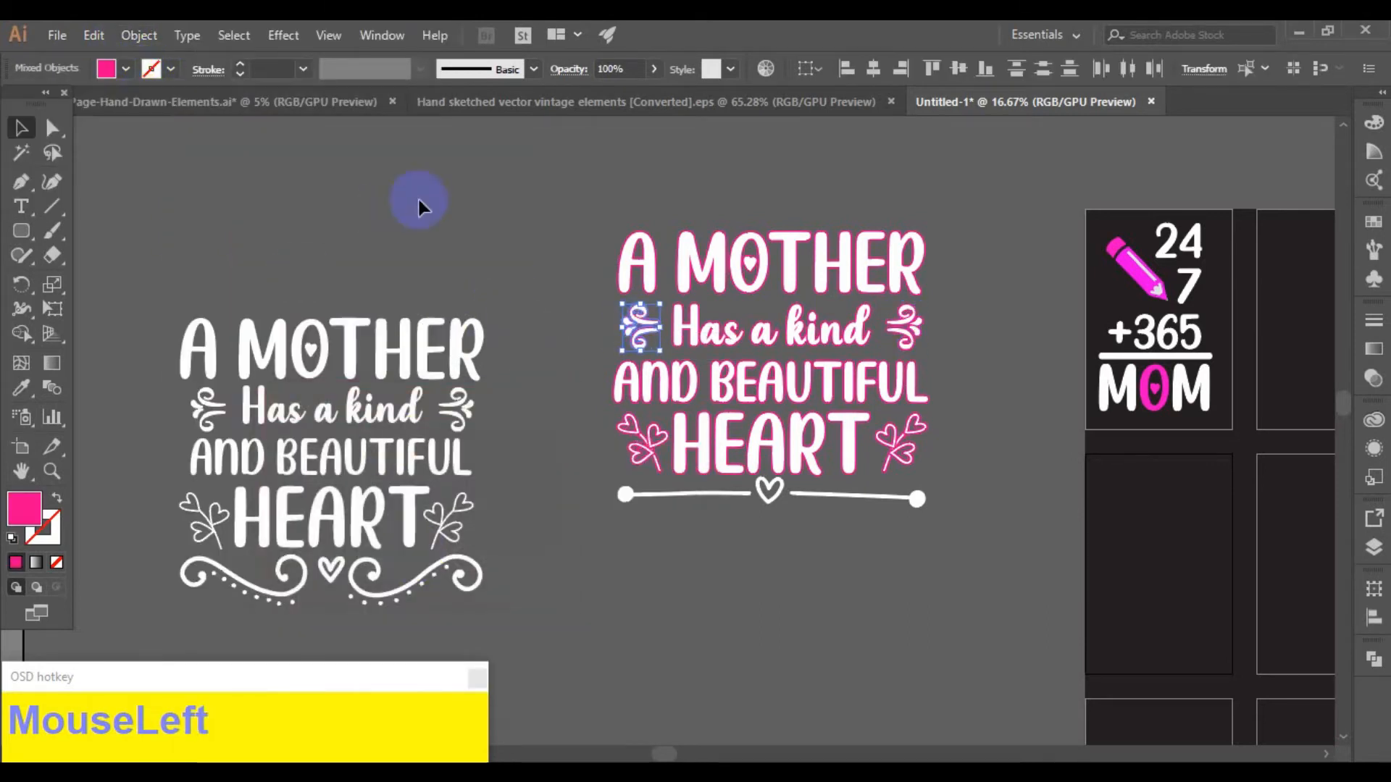
- Offset the heart divider under "HEART" by 0.125 in with miter joins and fill the offset shape with pink
left_click(916, 499)
left_click(130, 36)
mouse_move(239, 450)
left_click(584, 523)
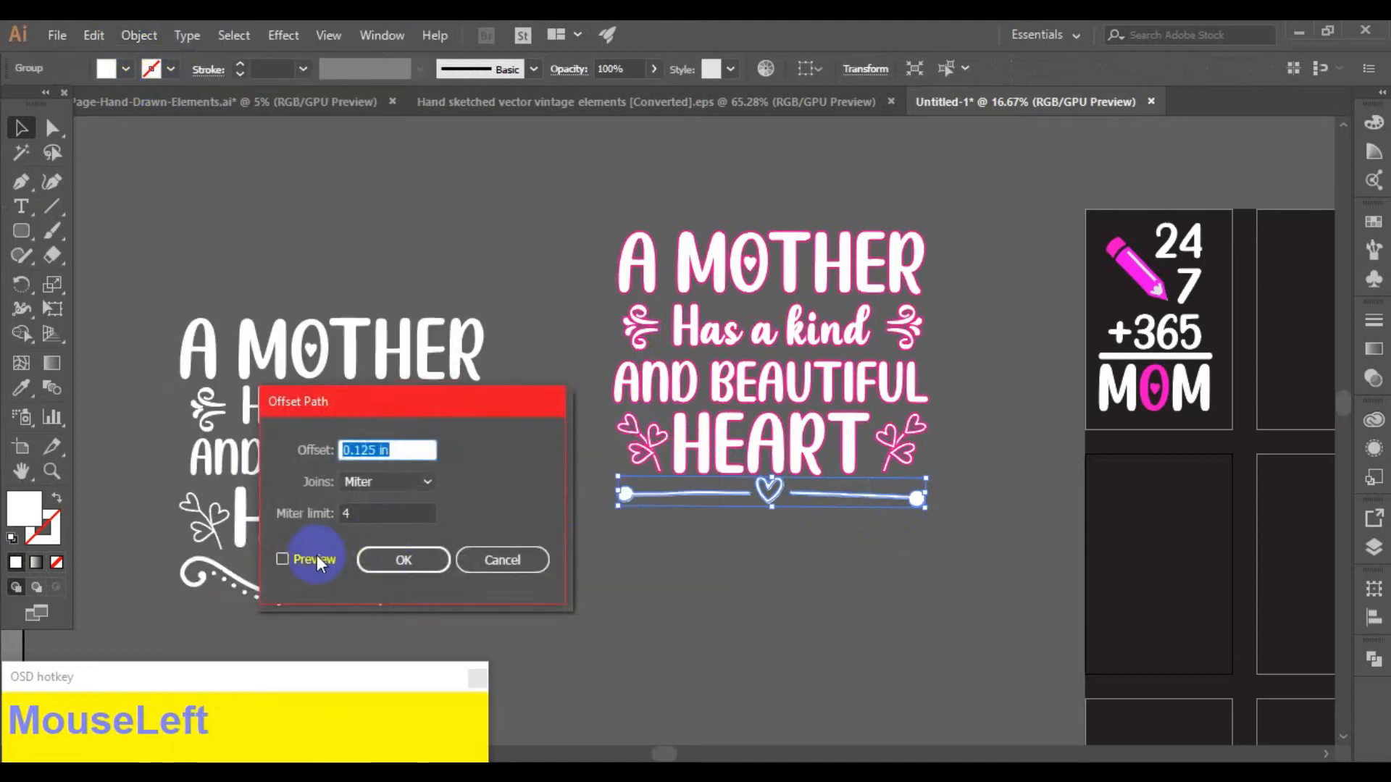
left_click(398, 560)
left_click(125, 68)
left_click(141, 107)
left_click(501, 241)
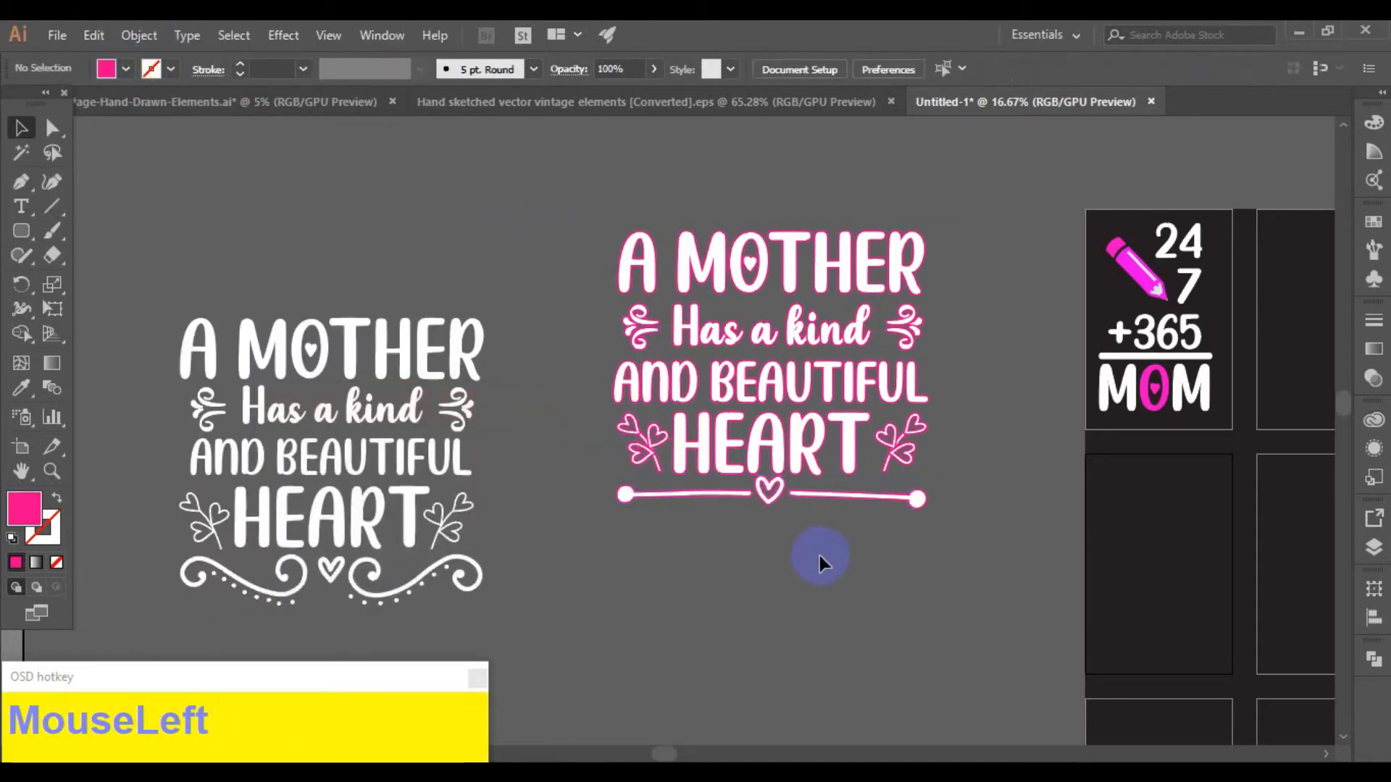
- Group the outlined design and place it, scaled down, on the empty artboard below the "24 7 +365 MOM" design
left_click_drag(604, 224, 1158, 587)
key("ctrl+g")
left_click(1066, 572)
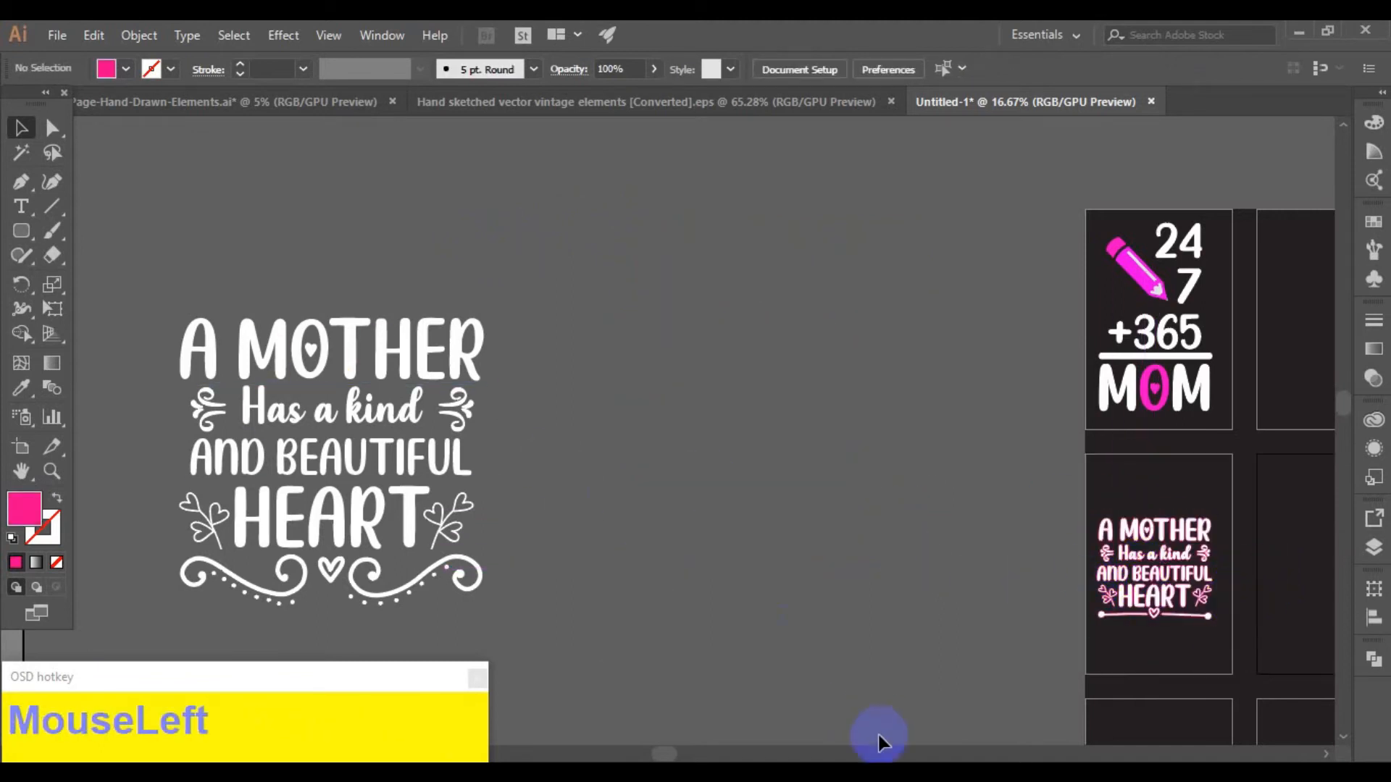
- Examine the placed design on its artboard up close
key("ctrl+plus")
left_click_drag(1165, 683, 512, 553)
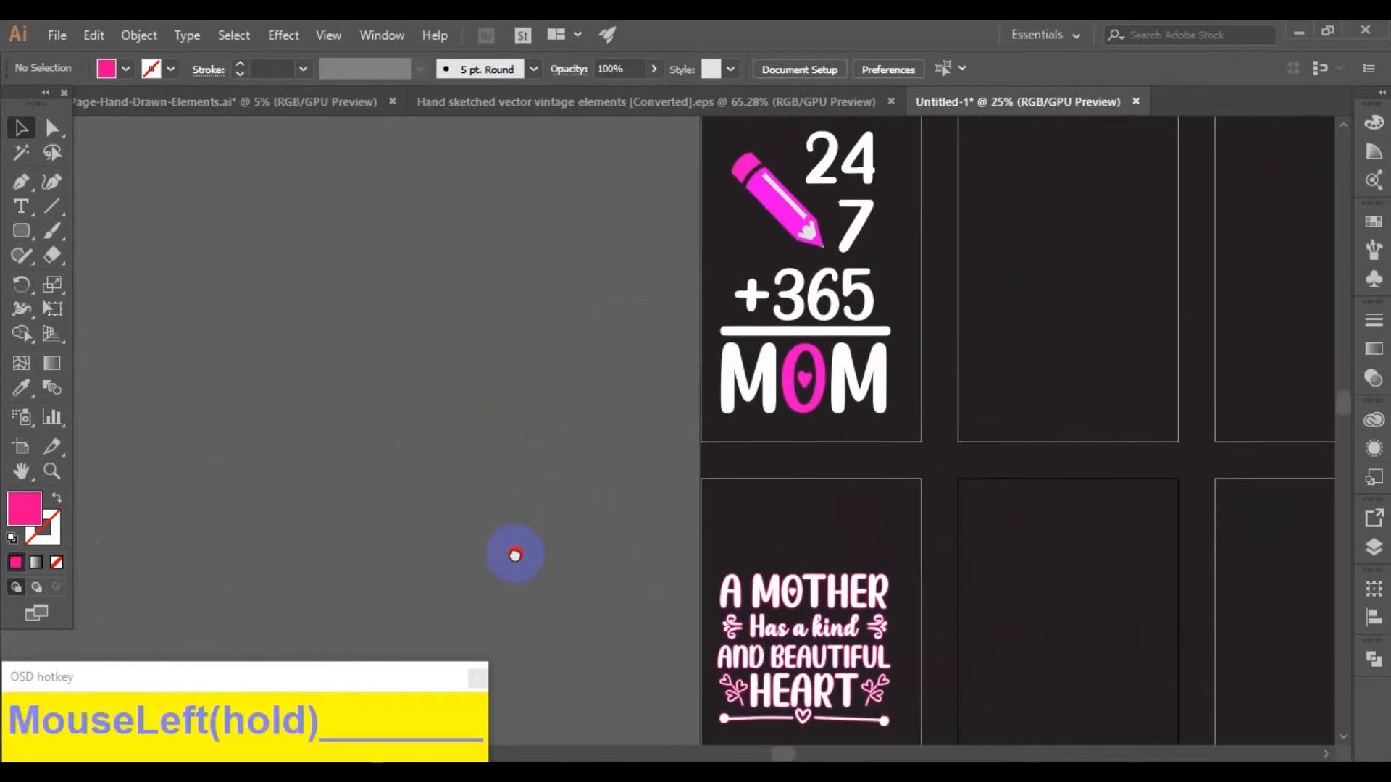
key("ctrl+plus")
key("ctrl+plus")
scroll(588, 520, "down", 5)
key("ctrl+plus")
left_click_drag(1029, 186, 773, 286)
key("ctrl+minus")
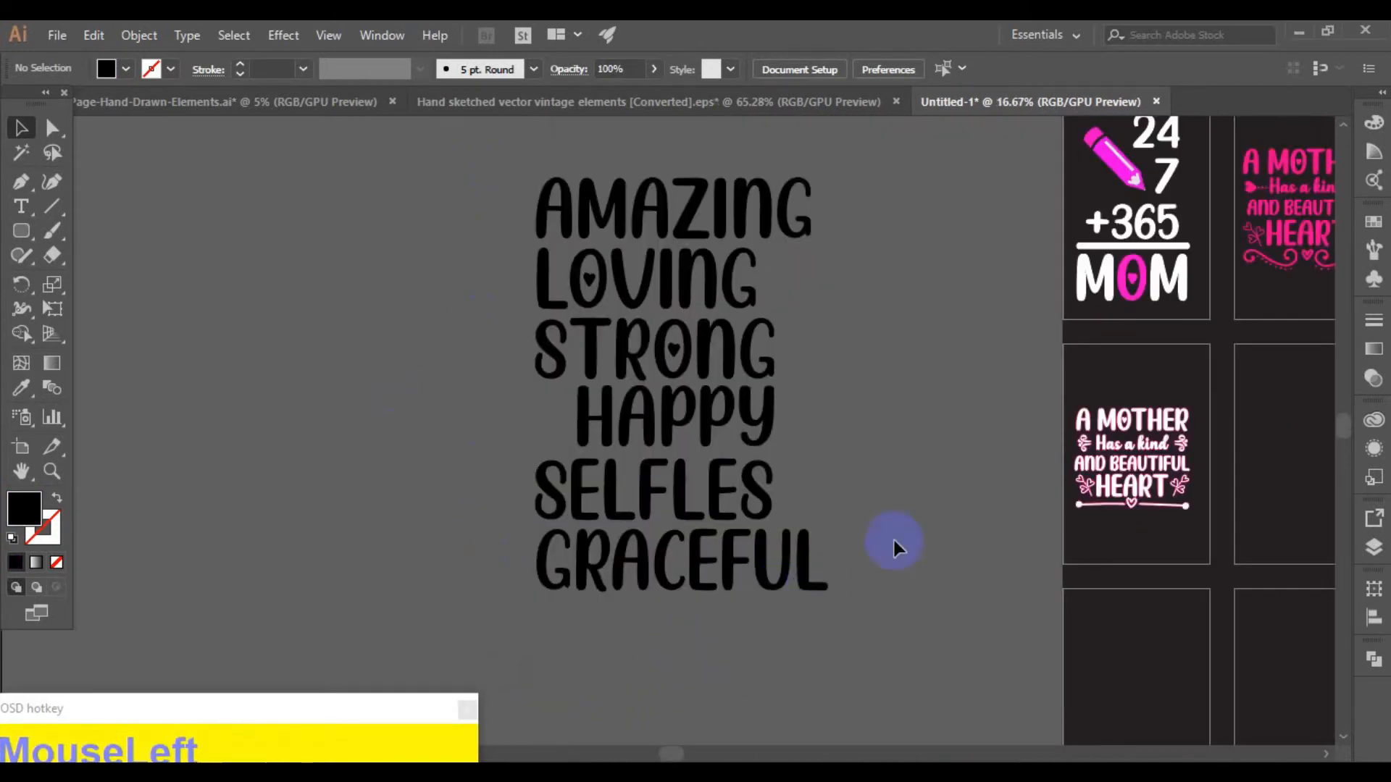
- Duplicate the "GRACEFUL" line twice below the stack of words
left_click_drag(710, 552, 681, 623)
left_click(804, 522)
left_click_drag(681, 623, 683, 692)
left_click(889, 617)
mouse_move(366, 709)
left_mouse_down()
mouse_move(356, 689)
mouse_move(371, 691)
left_mouse_up()
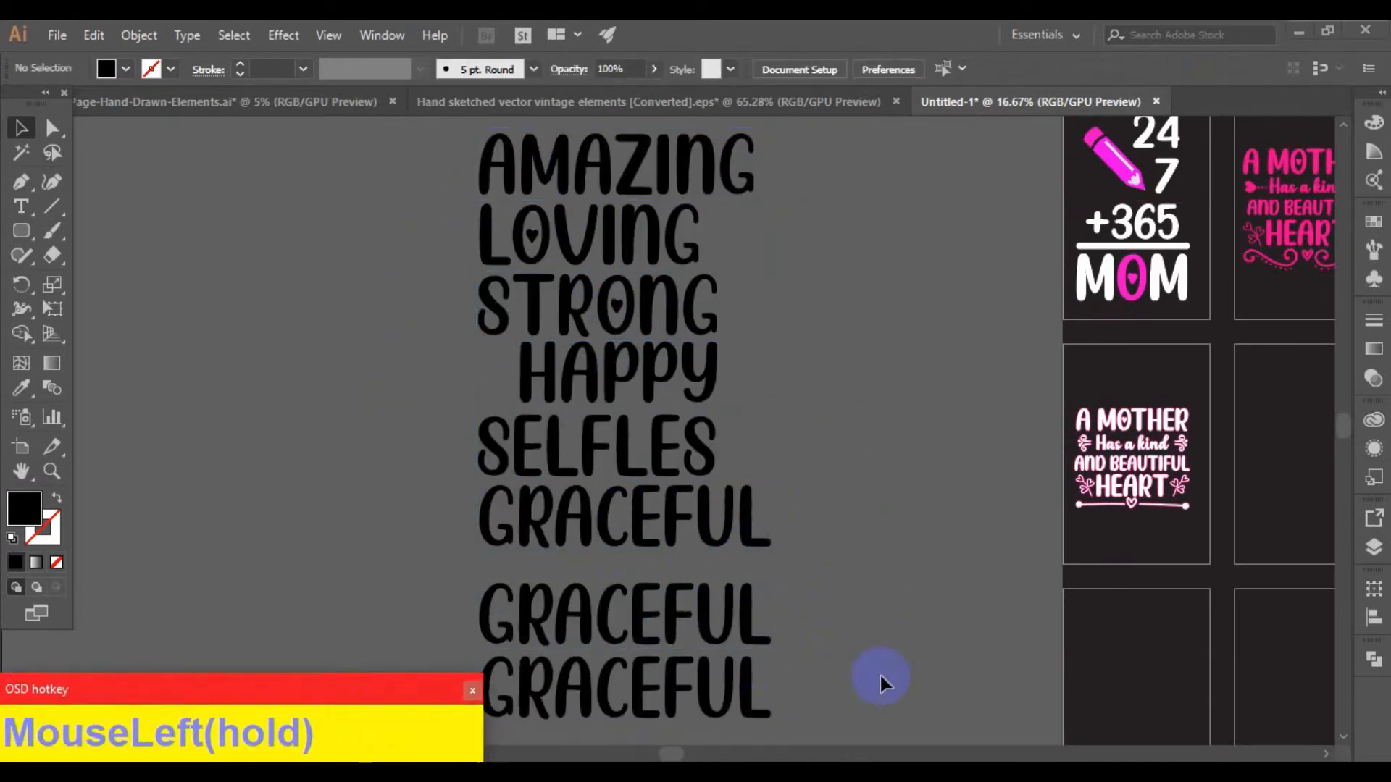
- Delete the two extra copies of "GRACEFUL" below the stack
left_click_drag(880, 676, 658, 607)
key("Delete")
key("ctrl+z")
left_click_drag(867, 684, 659, 617)
key("Delete")
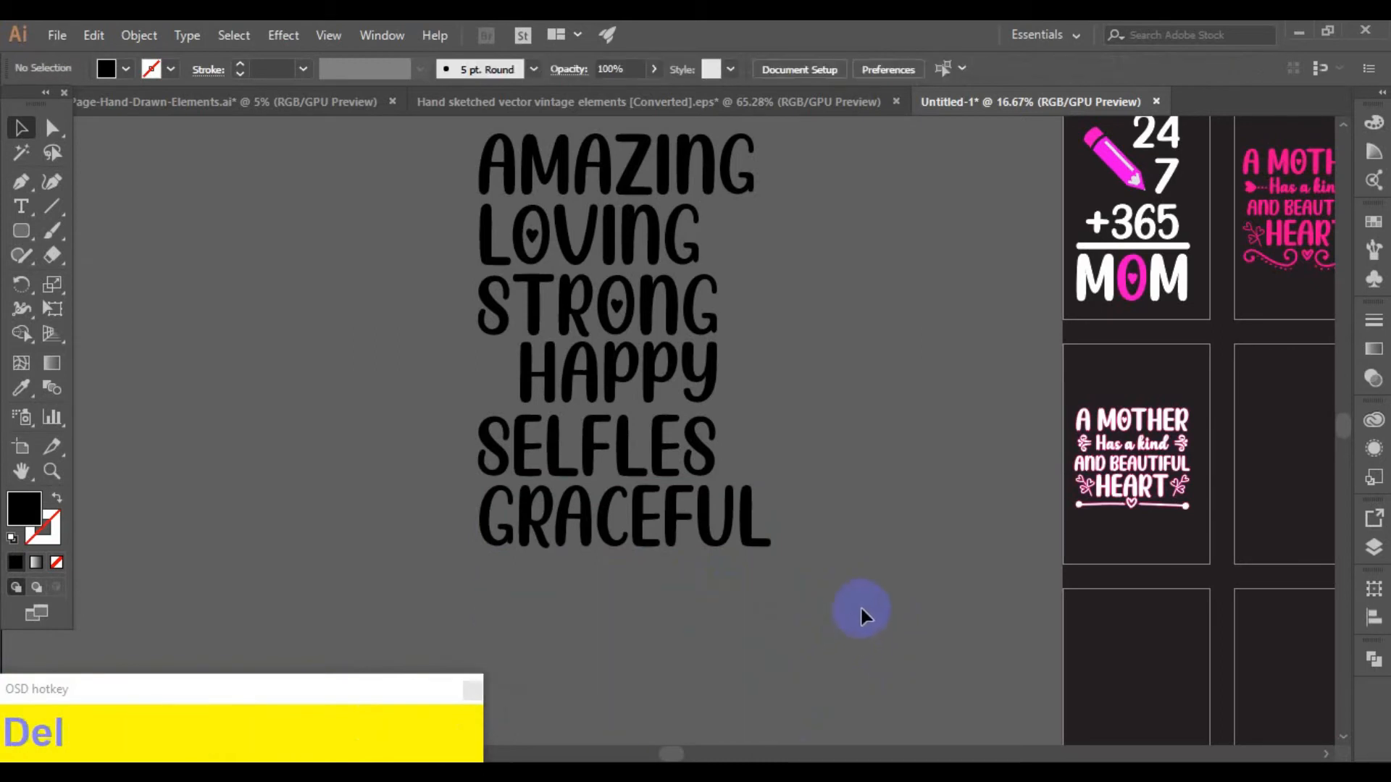
- Ungroup all six words from "AMAZING" to "GRACEFUL" into separate letters
scroll(652, 198, "up", 1)
left_click(630, 326)
left_click(779, 181)
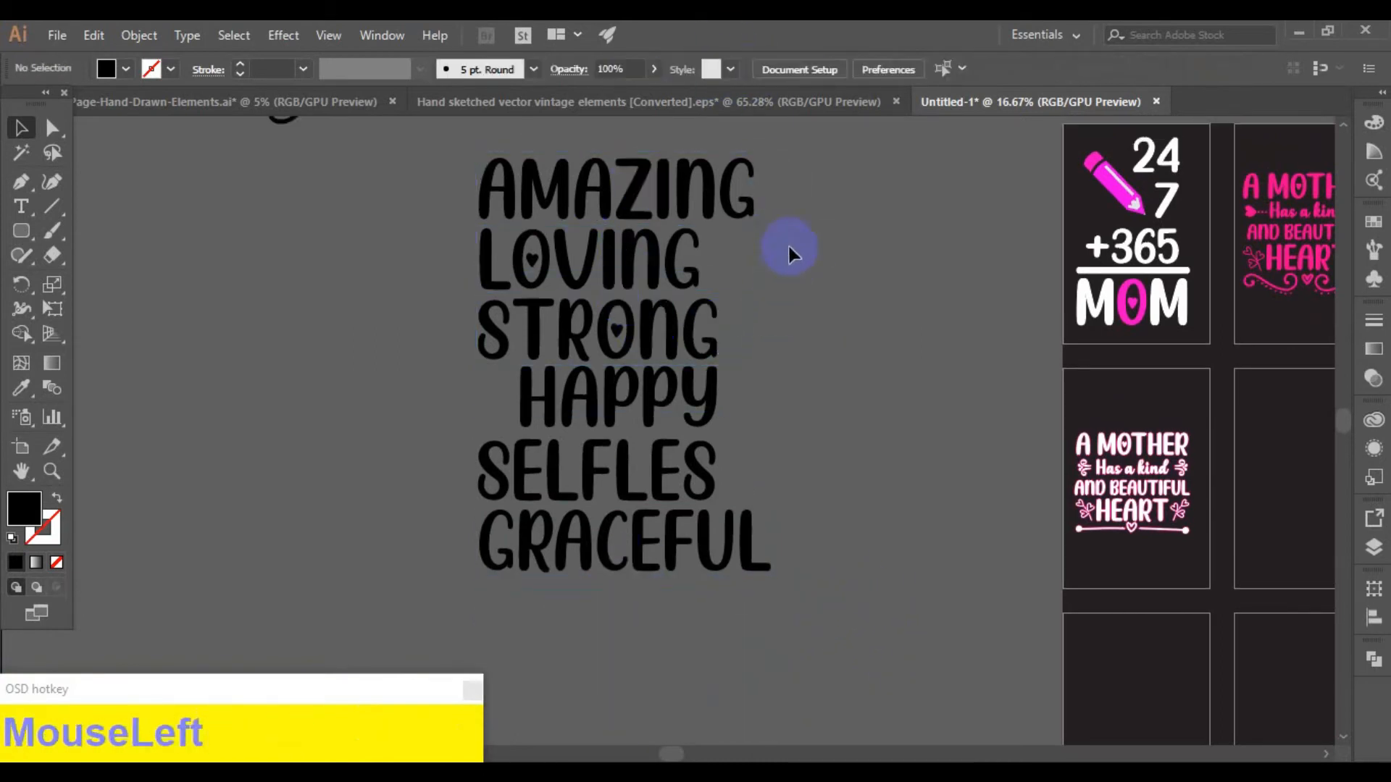
left_click_drag(440, 181, 567, 355)
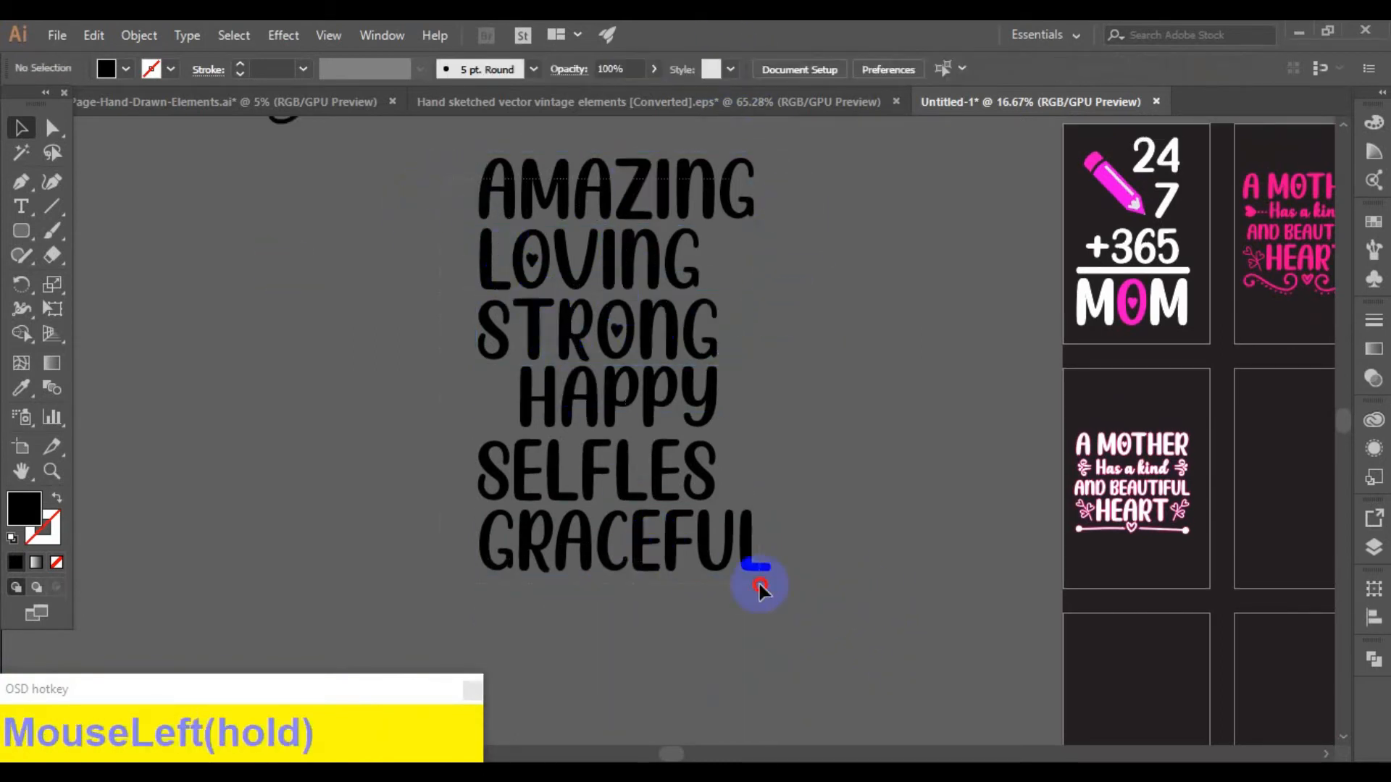
left_click_drag(689, 569, 761, 592)
right_click(650, 336)
left_click(743, 473)
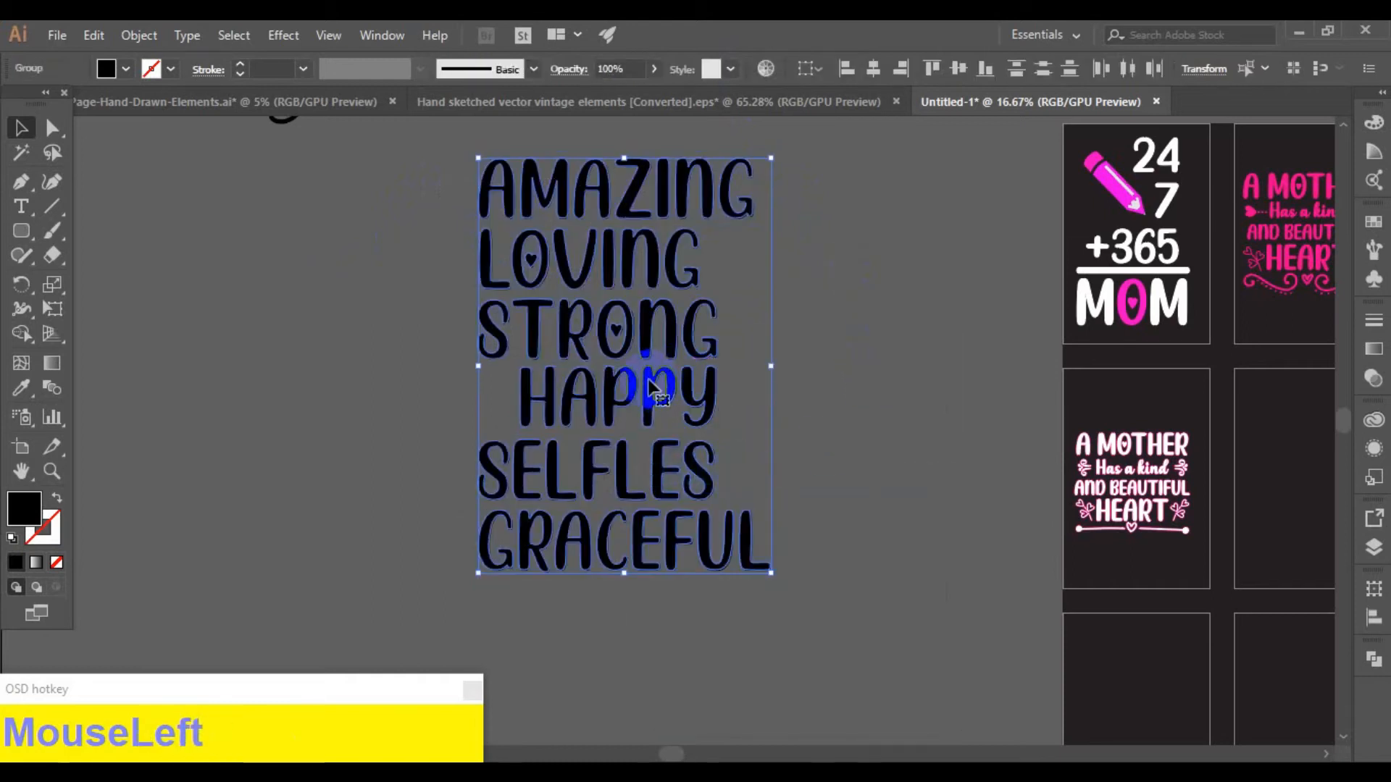
left_click(746, 297)
- Nudge the letters "VING" of "LOVING" to the right
left_click(572, 274)
key("Right")
key("Right")
key("Right")
key("Right")
key("Right")
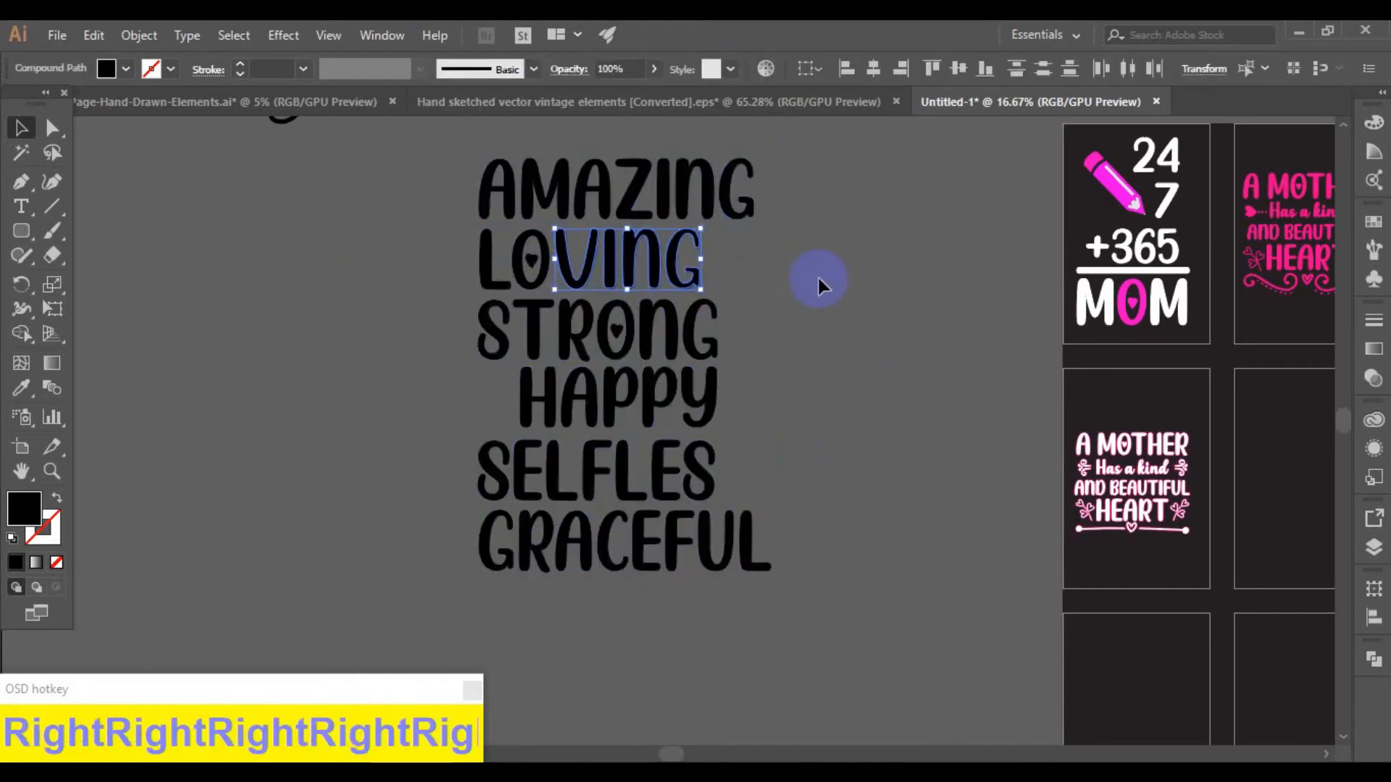
key("Right")
key("Right")
key("Right")
- Nudge the O and then the L of "LOVING" to the right
key("ctrl+plus")
left_click(627, 434)
left_click(543, 431)
key("Right")
key("Right")
key("Right")
left_click_drag(424, 443, 471, 446)
key("Right")
key("Right")
key("Right")
- Nudge "VING" further right and shift the O of "LOVING" right to even out the letter spacing
left_click_drag(829, 440, 607, 439)
key("Right")
key("Right")
key("Right")
key("Right")
key("Right")
left_click(543, 434)
key("Right")
key("Right")
key("Right")
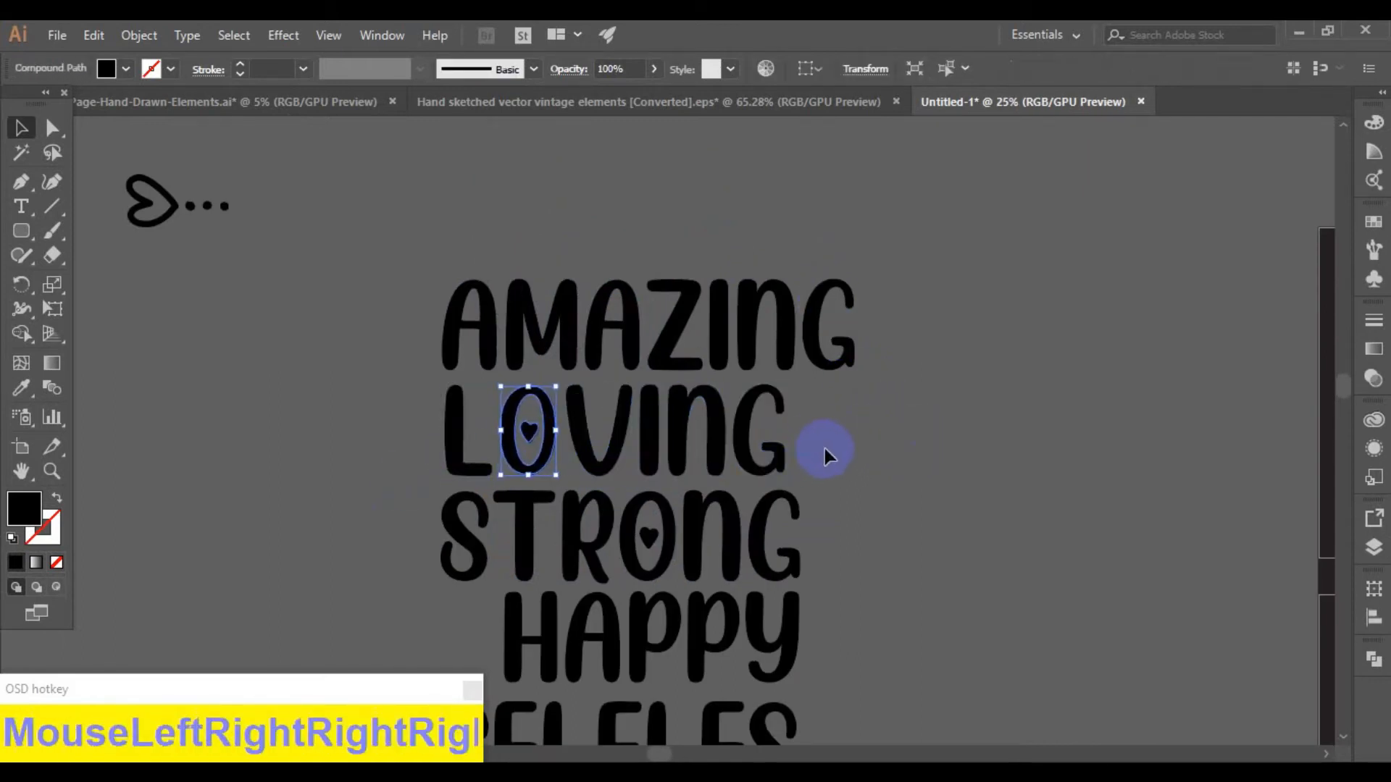
- Fine-tune the horizontal position of the O in "LOVING" beneath the M of "AMAZING"
scroll(942, 277, "down", 1)
key("Right")
key("Right")
key("Right")
key("Right")
key("Right")
key("Left")
key("Left")
key("Left")
key("Left")
key("Left")
- Adjust the letter spacing in "AMAZING" and "LOVING" by nudging the Z and then "VING" to the right
left_click(670, 274)
key("Right")
key("Right")
key("Right")
key("Right")
key("Right")
left_click_drag(881, 336, 609, 403)
key("Right")
key("Right")
key("Right")
left_click(889, 384)
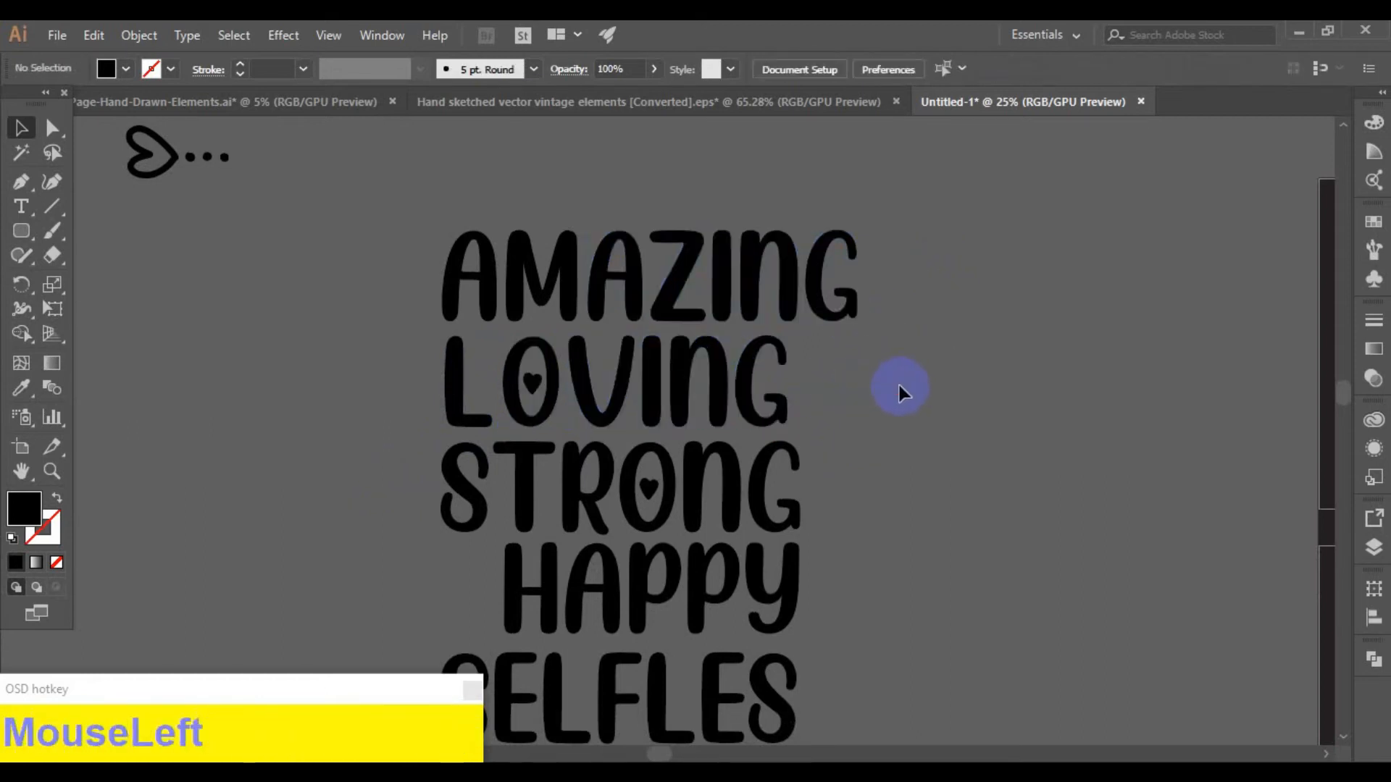
- Nudge the T and then the letters "RONG" of "STRONG" slightly to the right
scroll(898, 381, "down", 2)
left_click(530, 399)
key("Right")
left_click_drag(889, 397, 599, 437)
key("Right")
key("Right")
left_click(905, 401)
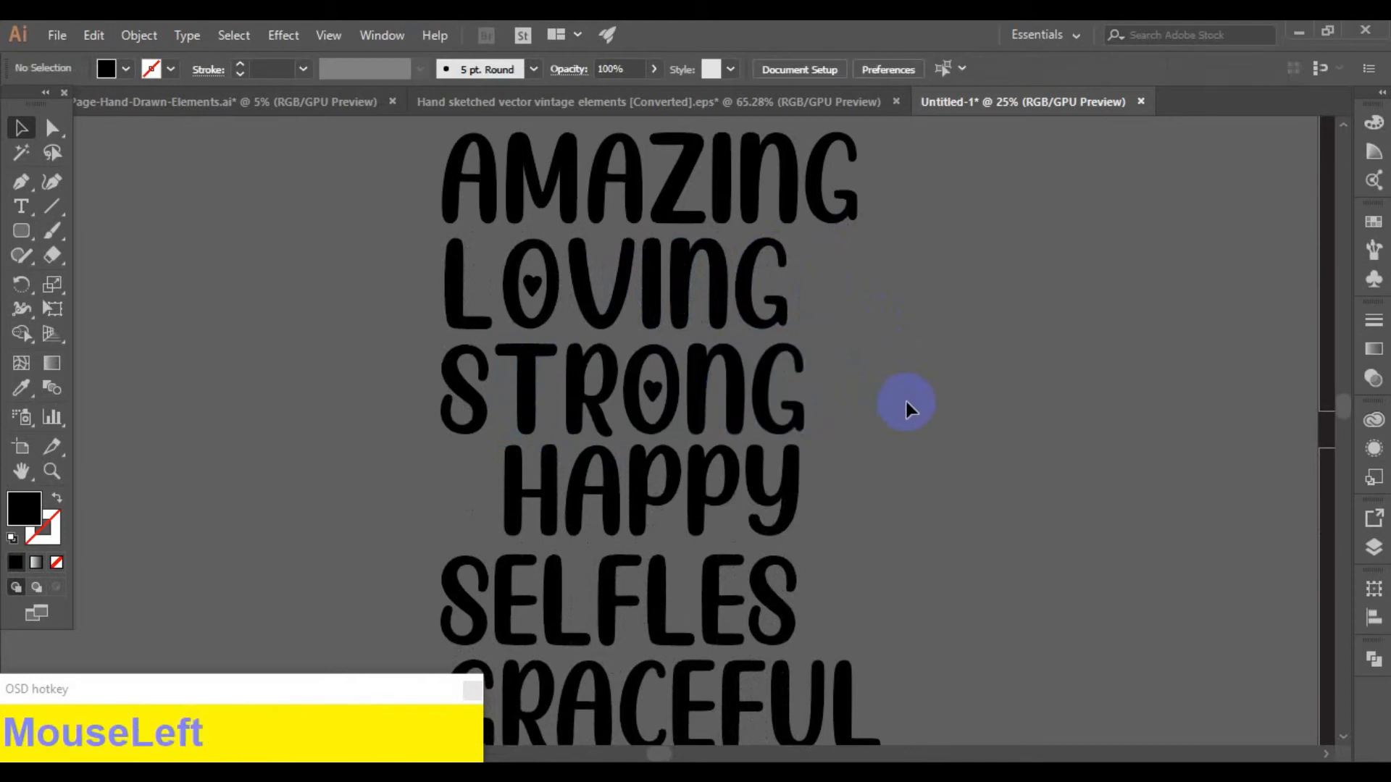
- Nudge the letters "LFLES" and then the first E of "SELFLES" to the right
scroll(906, 401, "down", 2)
left_click(485, 321)
left_click_drag(564, 536, 562, 537)
key("Right")
key("Right")
left_click(526, 507)
key("Right")
key("Right")
scroll(922, 485, "down", 2)
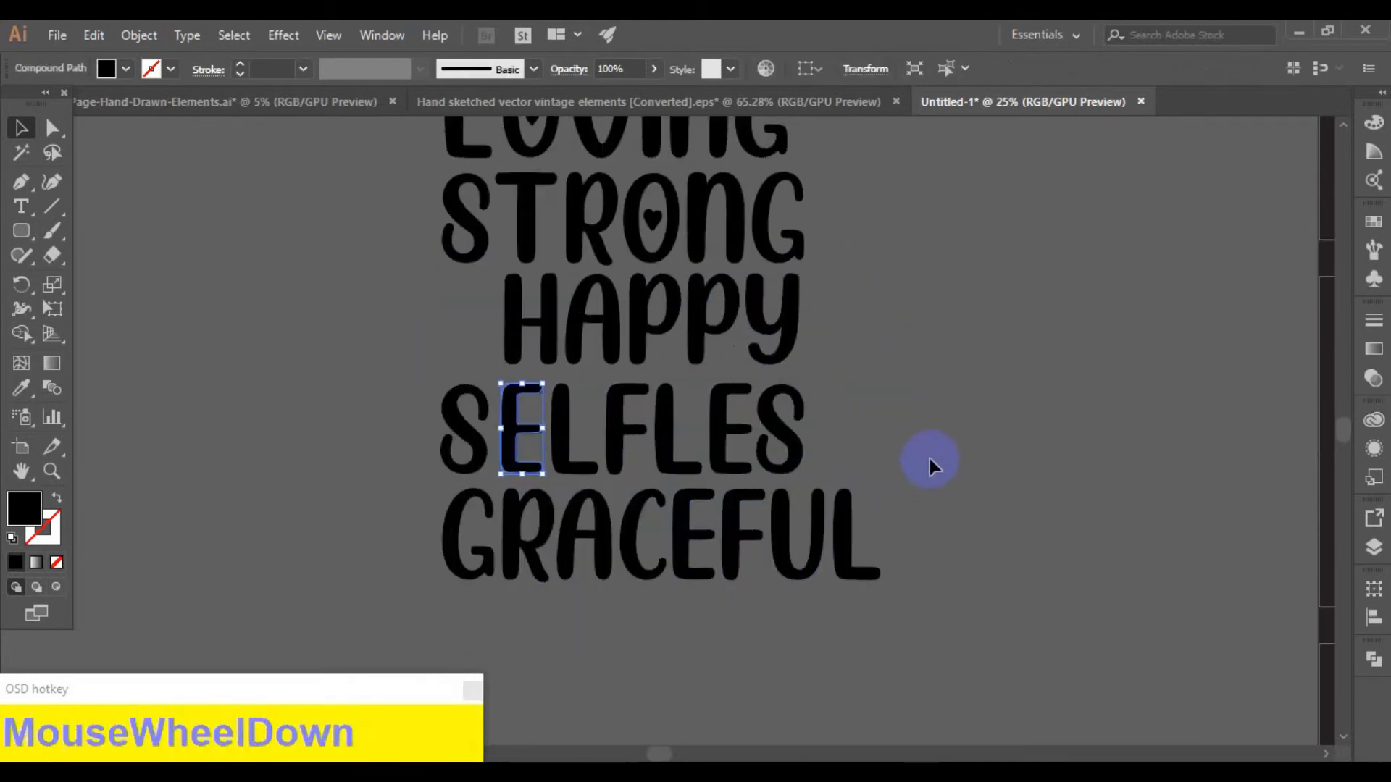
left_click(898, 423)
- Fill the vertically aligned letters M, O, T, H, E and R with pink FC00CD
scroll(869, 362, "up", 3)
scroll(555, 290, "down", 1)
left_click(558, 237)
left_click(545, 321)
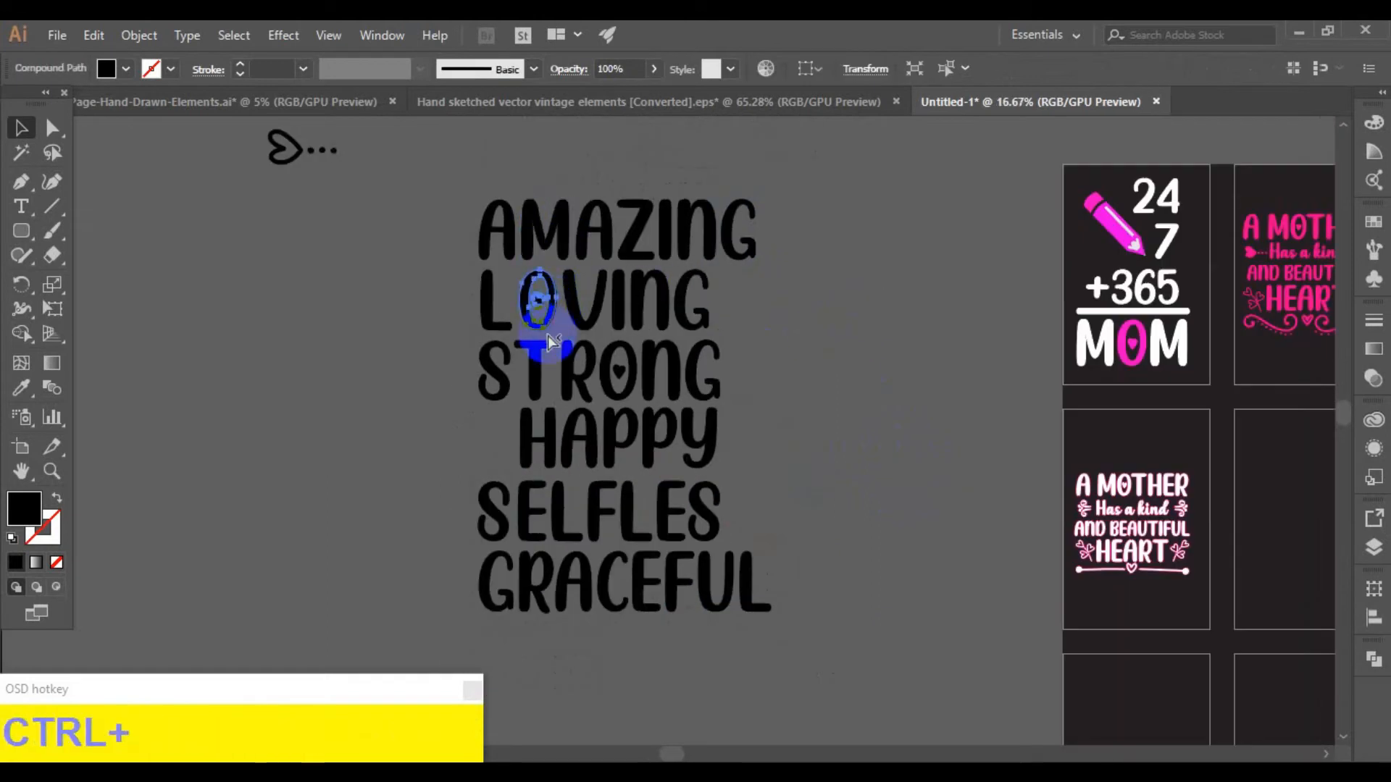
left_click(548, 339, "shift")
left_click(537, 435, "shift")
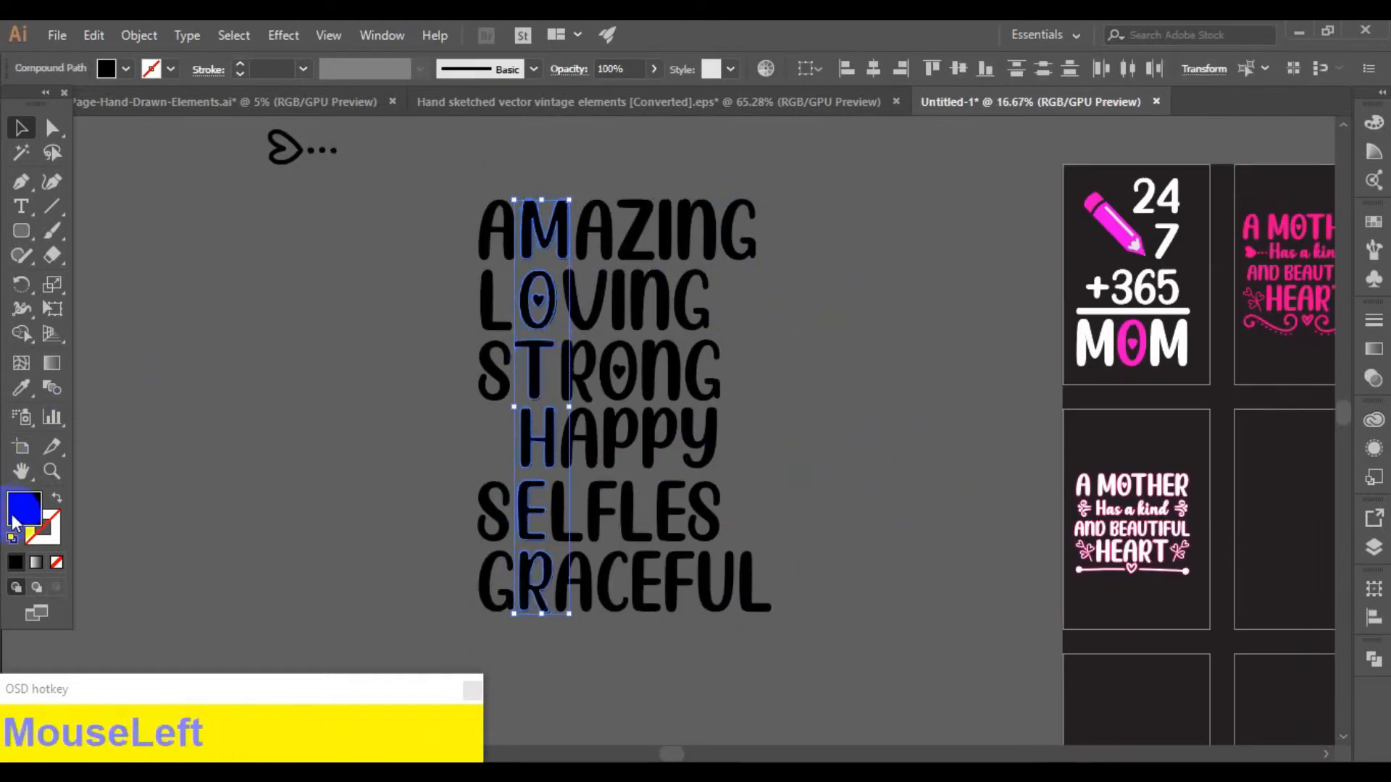
double_click(24, 508)
left_click_drag(301, 404, 355, 345)
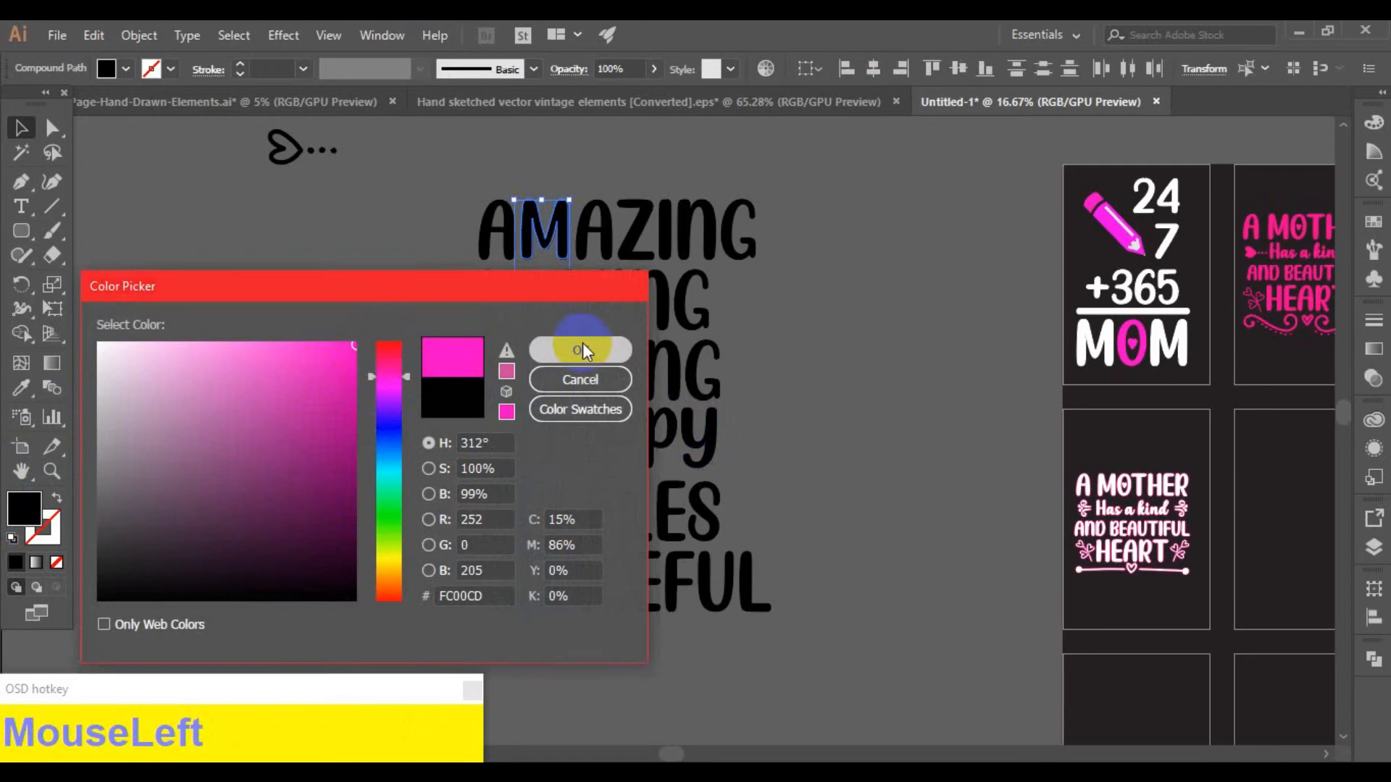
left_click(581, 349)
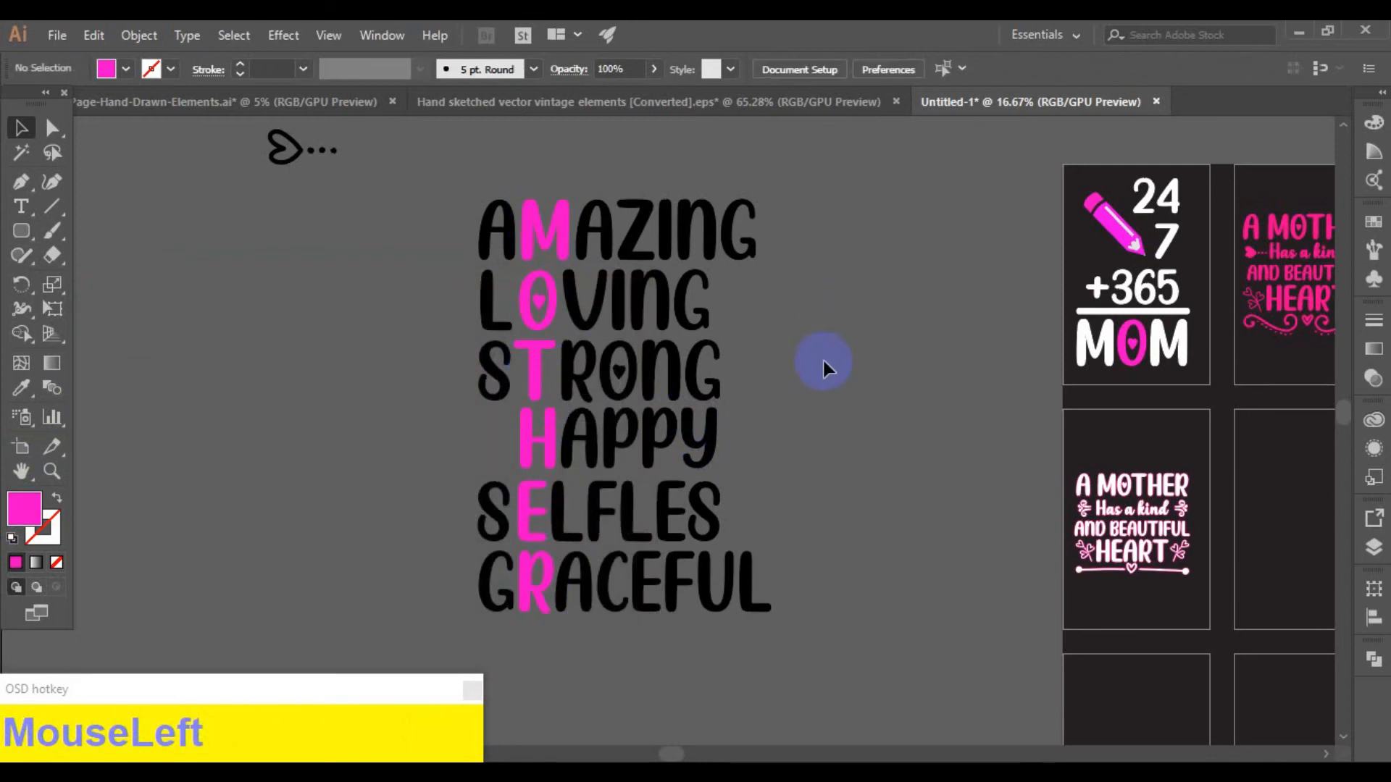
- Move the heart-and-dots ornament beside the stacked words and look over the hand-drawn elements sheet
mouse_move(326, 150)
left_mouse_down()
mouse_move(413, 416)
mouse_move(336, 331)
mouse_move(318, 115)
left_mouse_up()
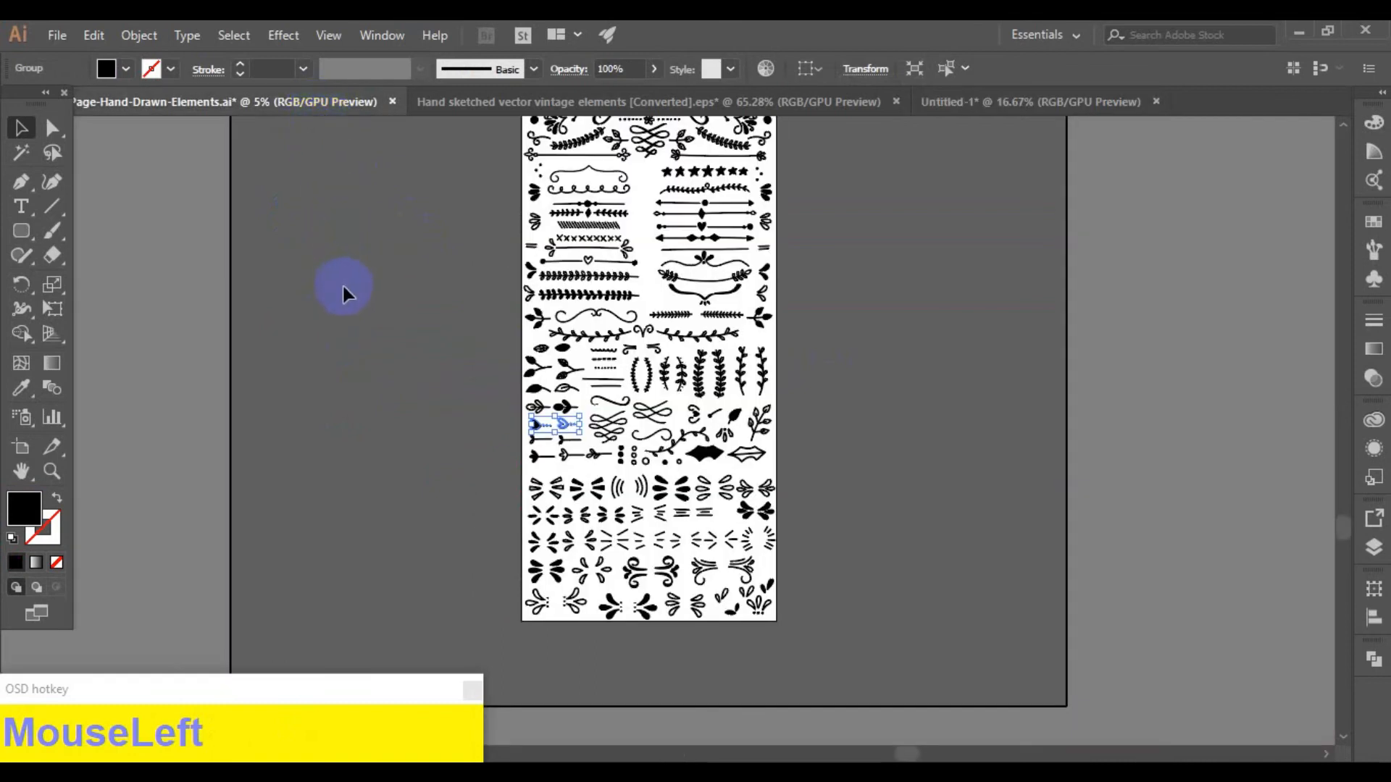
scroll(374, 367, "up", 3)
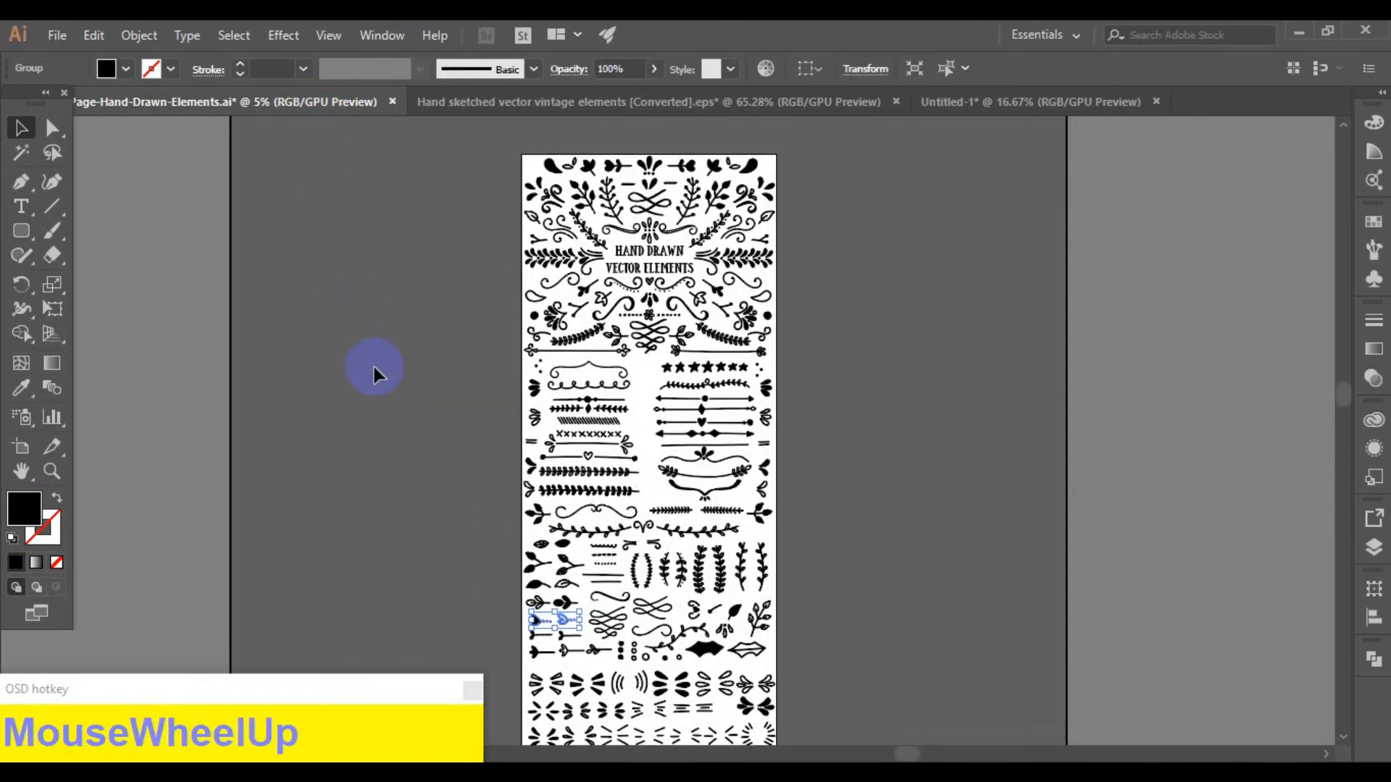
left_click(980, 105)
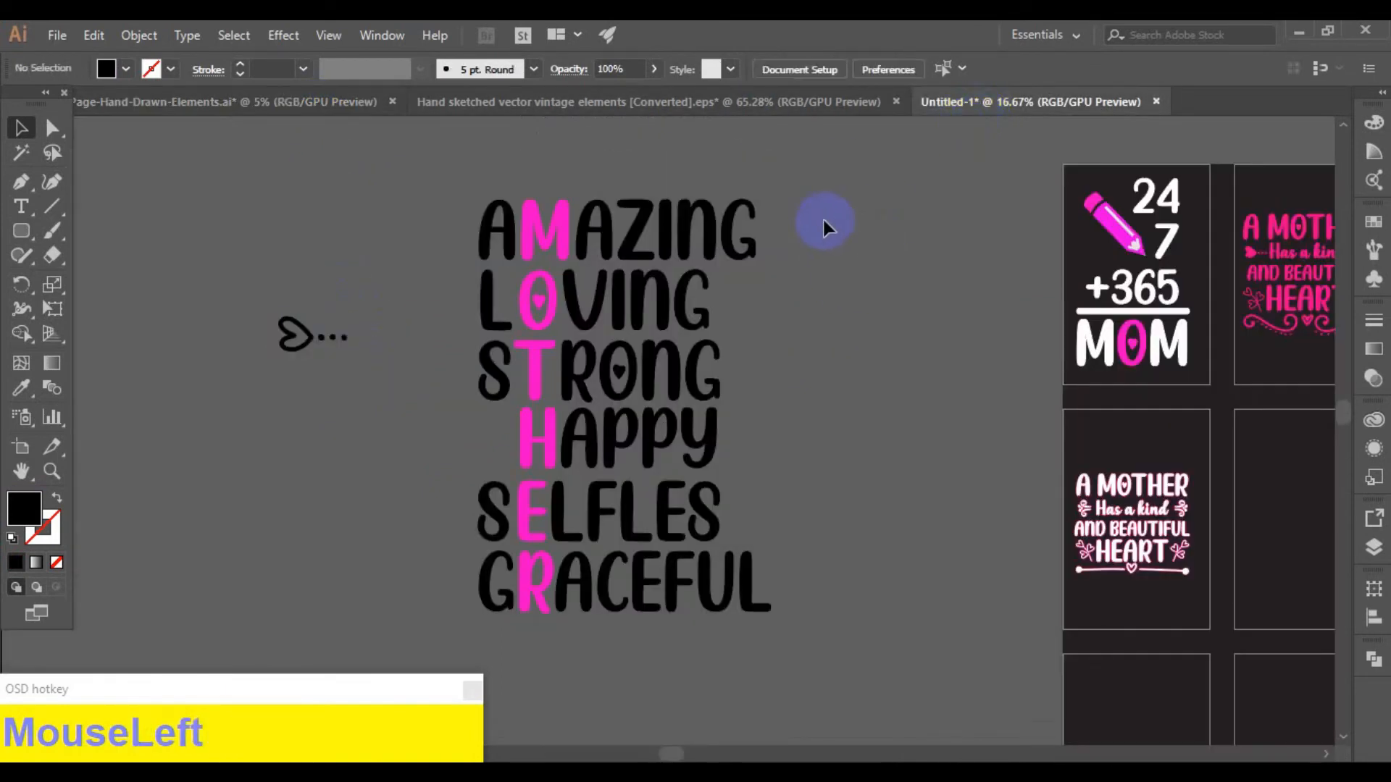
- Fill the black letters right of the pink "MOTHER" column with white FFFFFF
left_click_drag(833, 216, 577, 621)
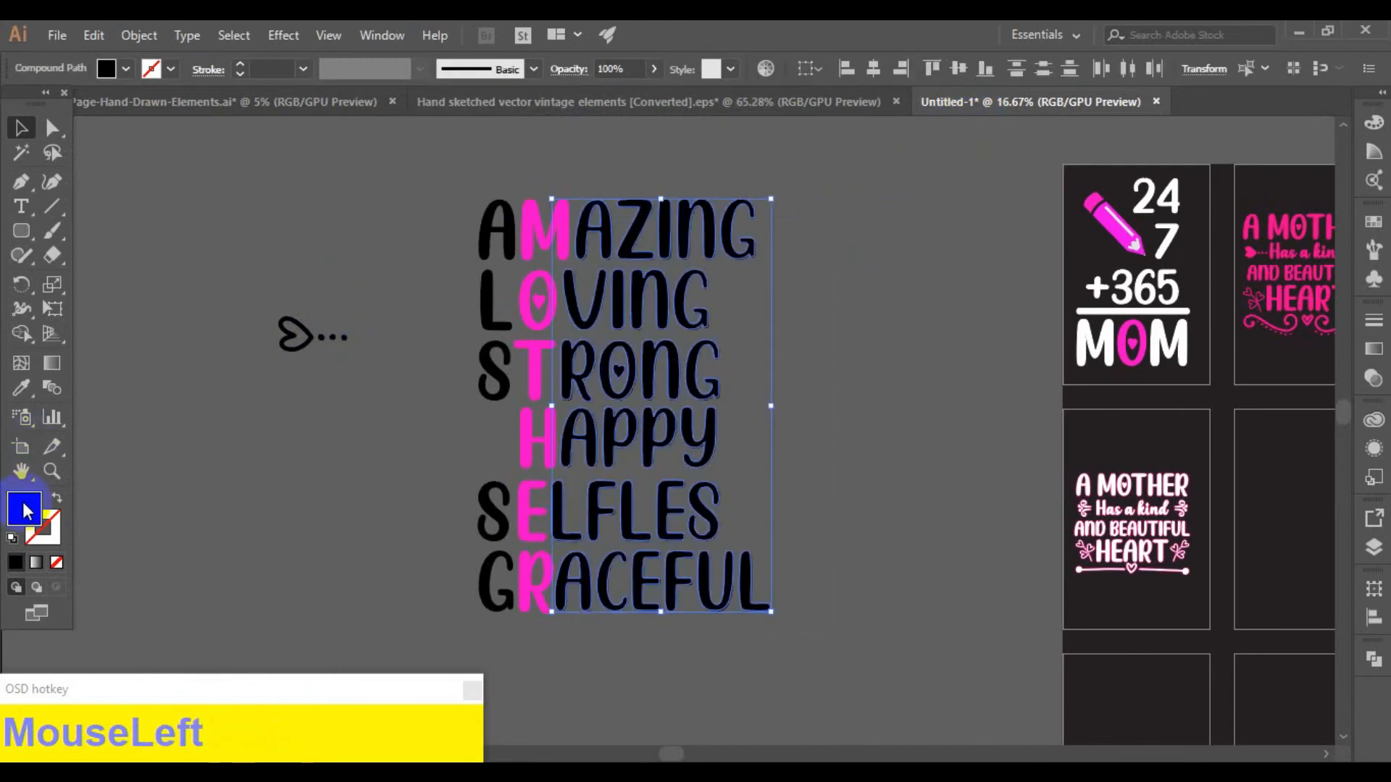
double_click(24, 502)
left_click(96, 326)
left_click(577, 348)
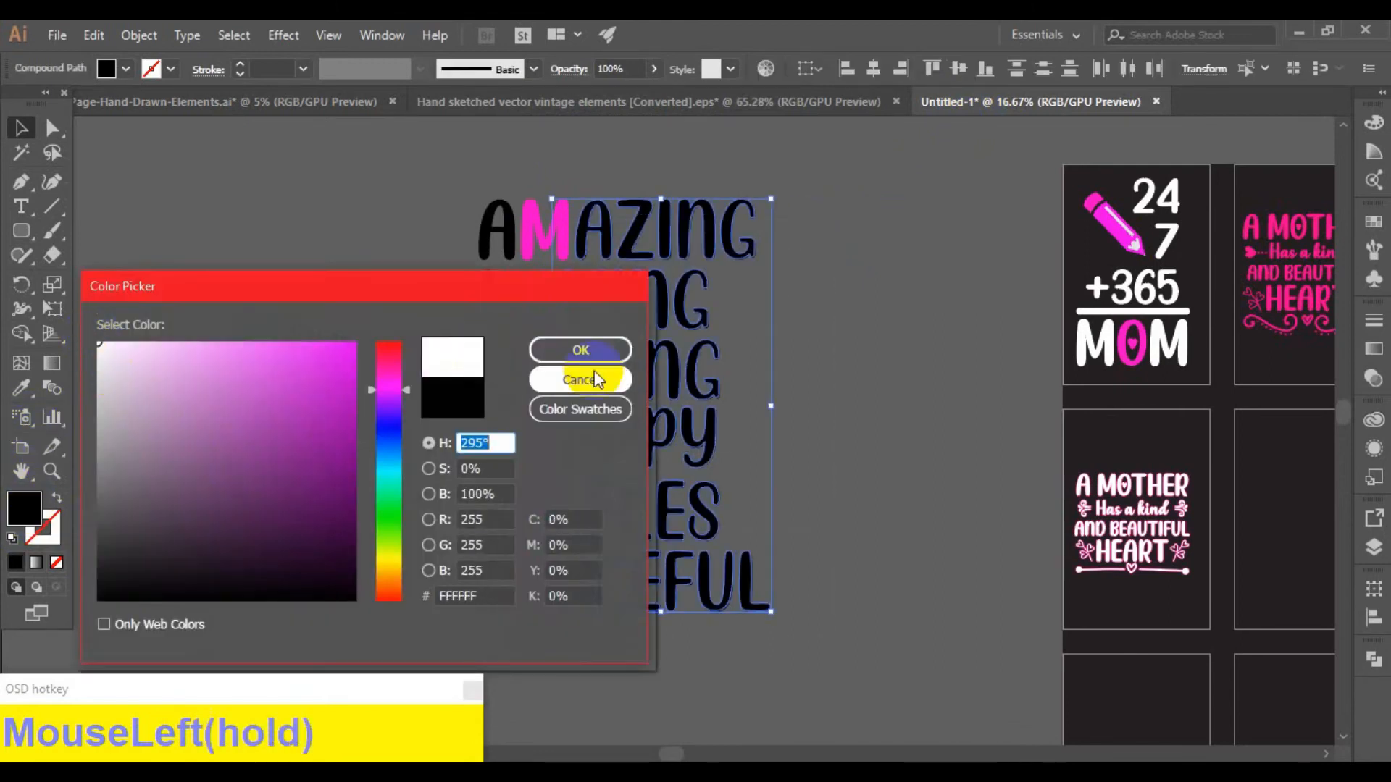
- Recolor the leading letters A, L, S, S and G white by sampling the white lettering with the Eyedropper
left_click(446, 236)
left_click_drag(485, 613, 475, 610)
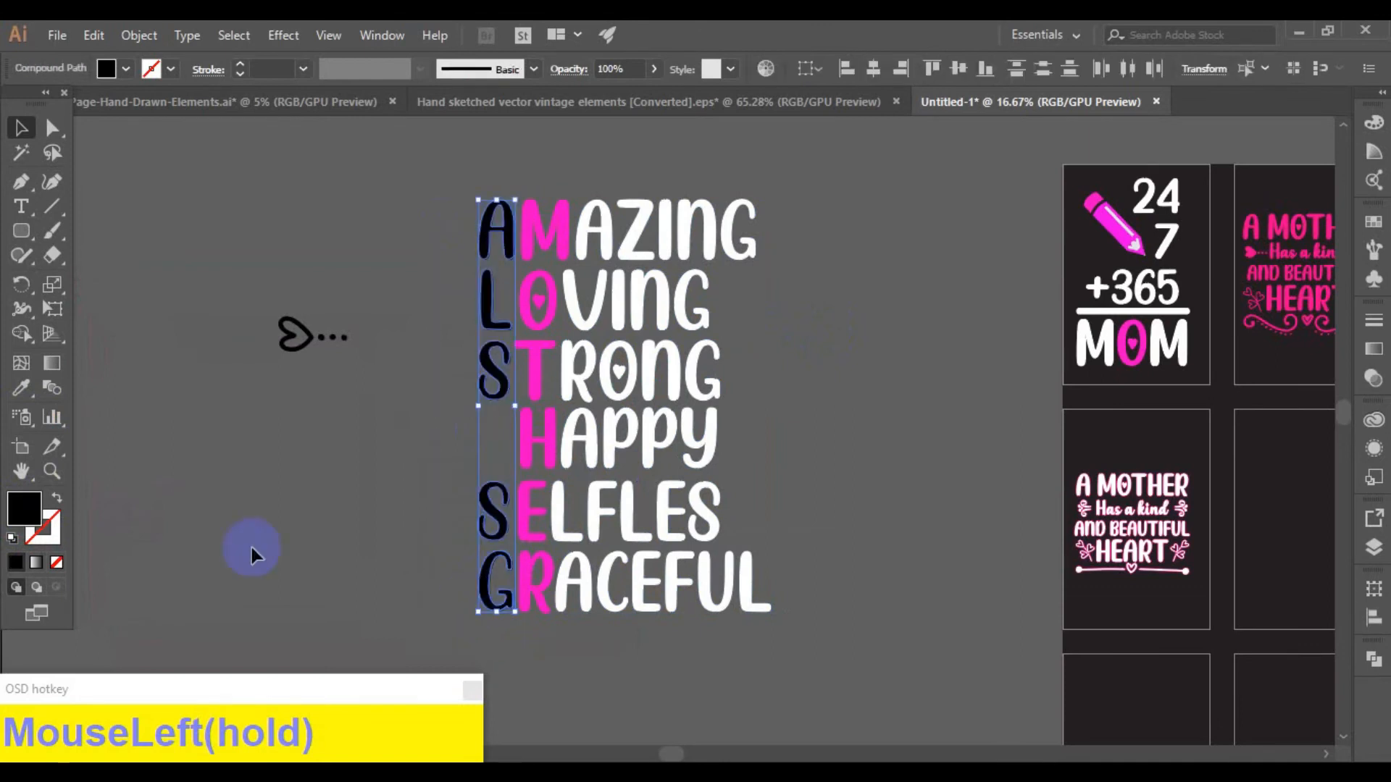
left_click(21, 388)
left_click(635, 438)
left_click(21, 128)
left_click(984, 345)
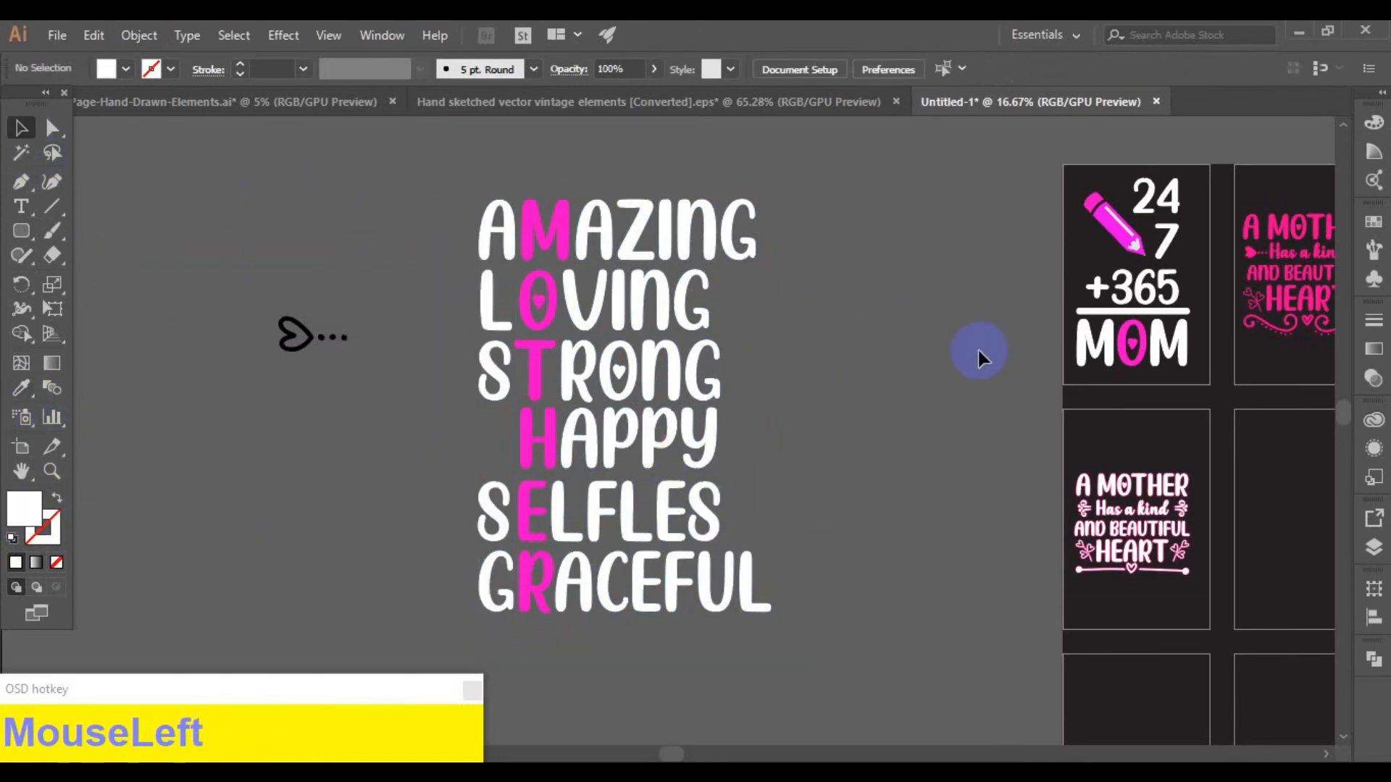
- Try the small two-leaf ornament from the hand-drawn elements sheet, rotated to fit, in front of the word "HAPPY"
left_click(311, 101)
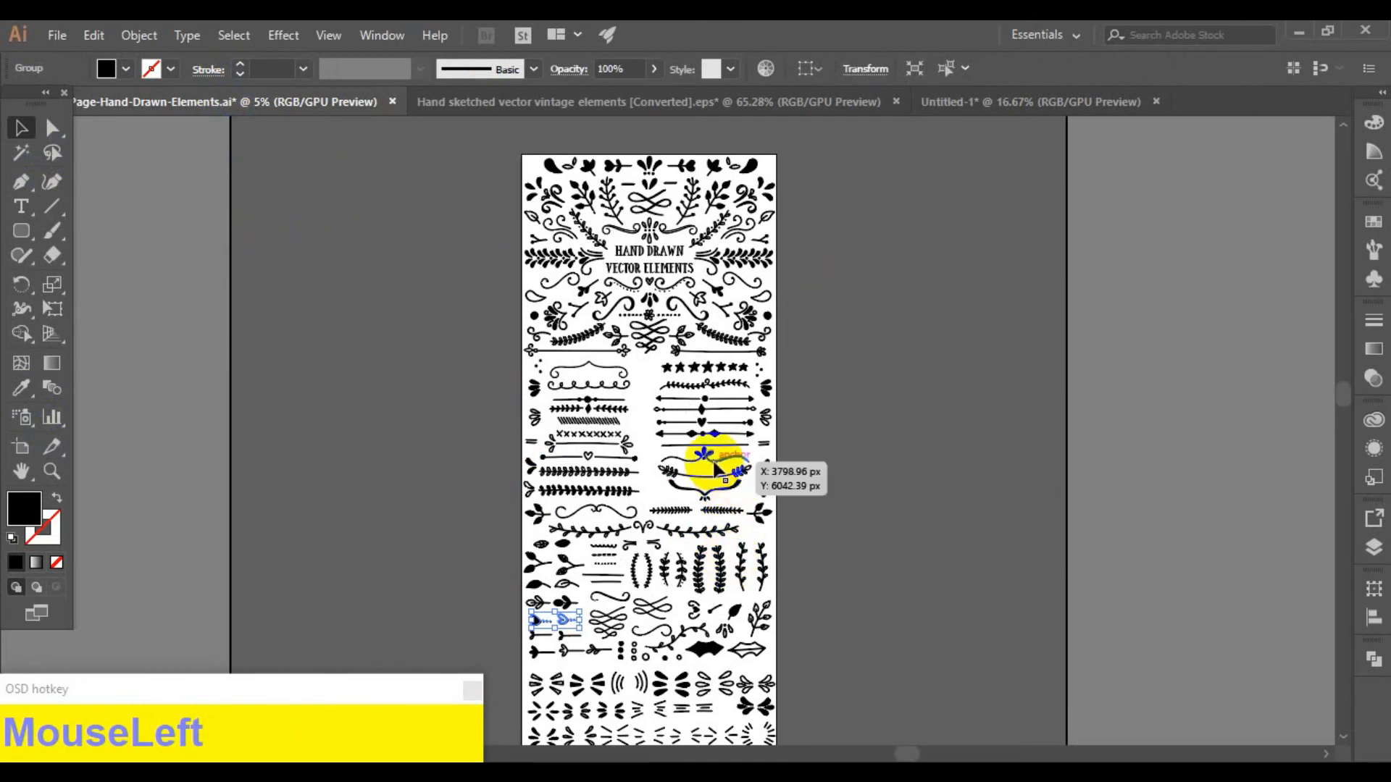
scroll(713, 464, "down", 2)
scroll(699, 455, "up", 3)
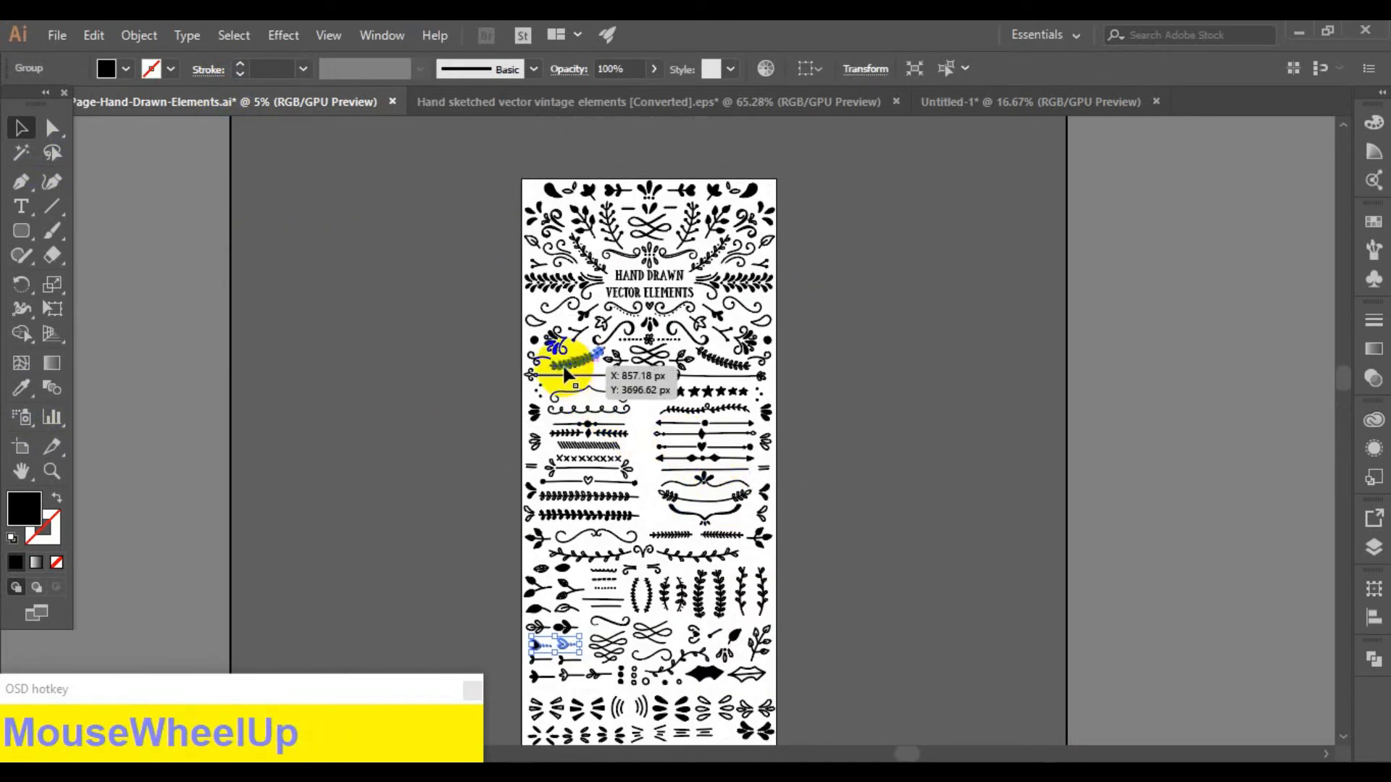
left_click_drag(559, 186, 490, 454)
left_click(334, 492)
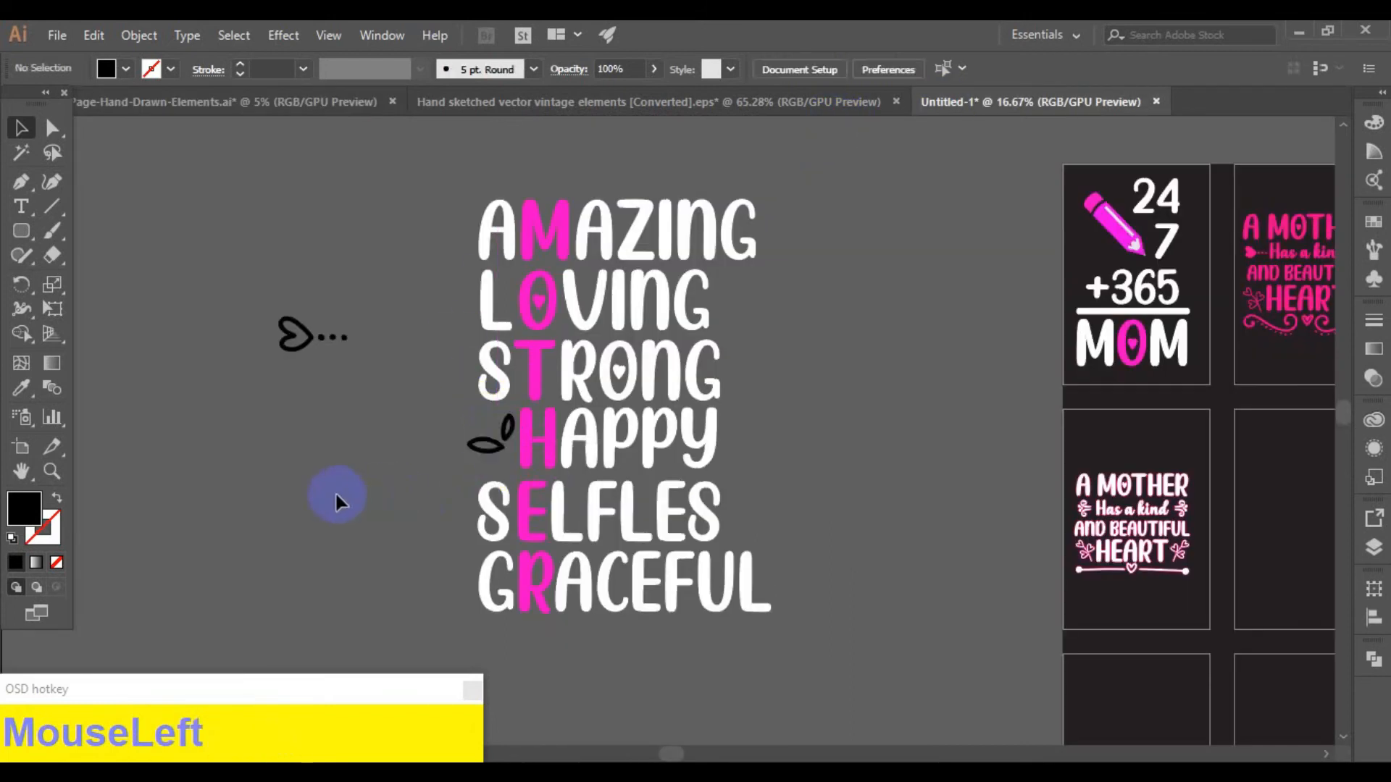
left_click(480, 449)
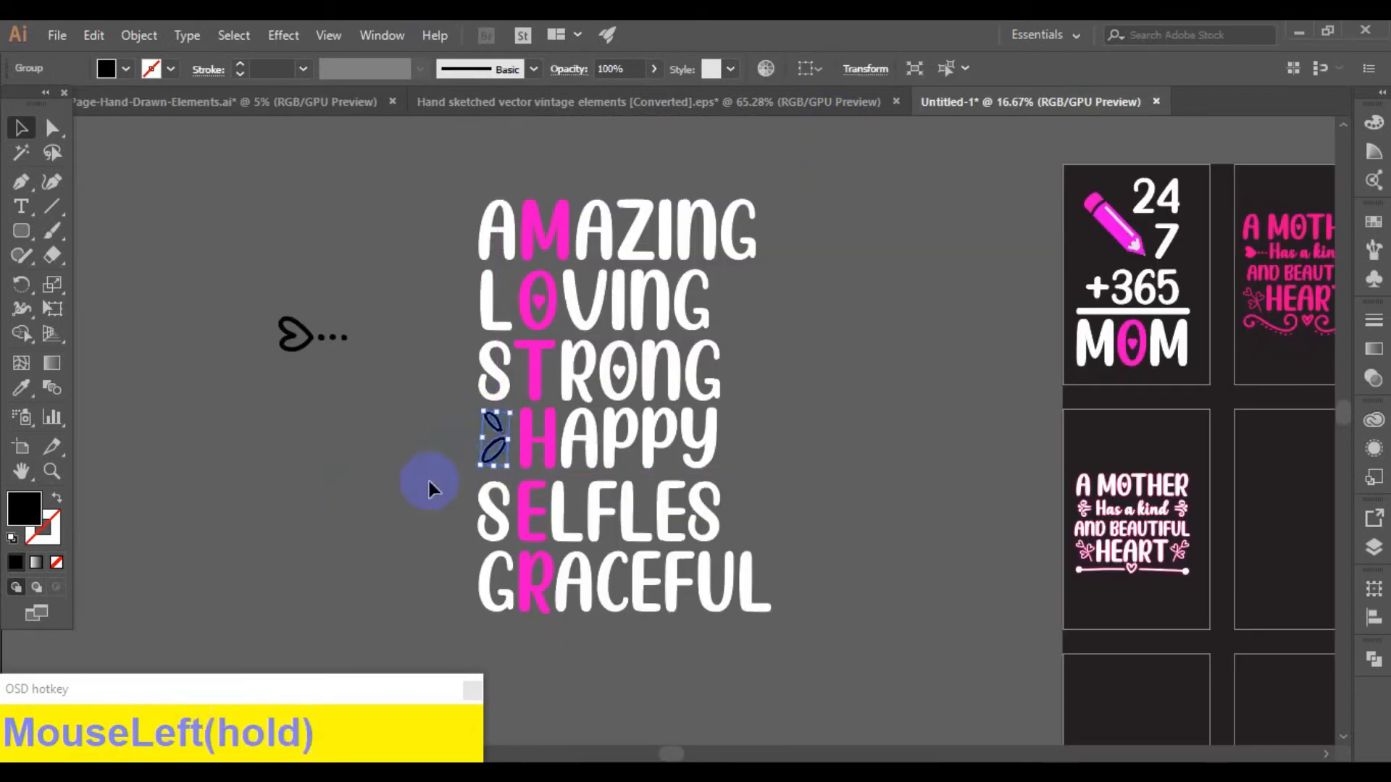
left_click(467, 474)
left_click(650, 102)
key("Delete")
- Look through the ornament sheets and bring a sketched outline heart in front of the word "HAPPY"
left_click(290, 101)
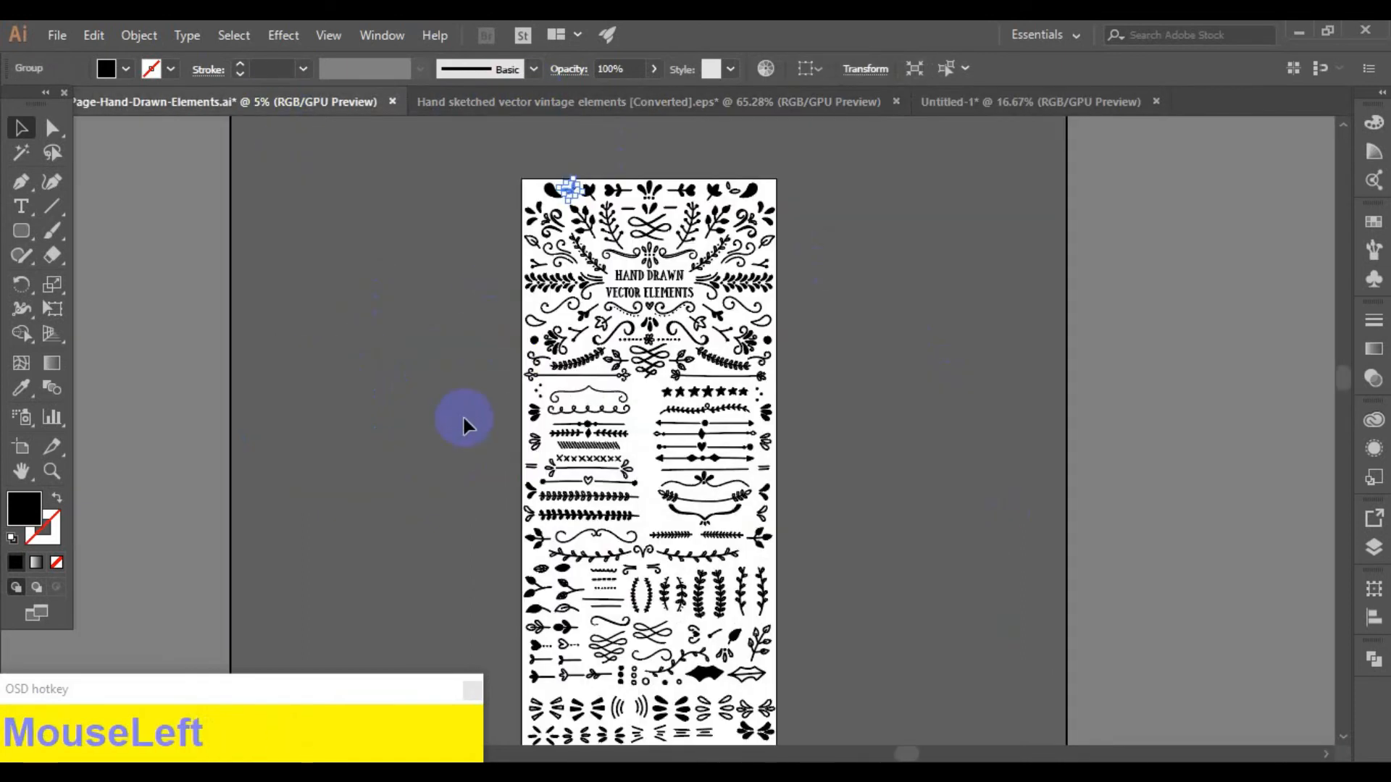
scroll(694, 328, "down", 3)
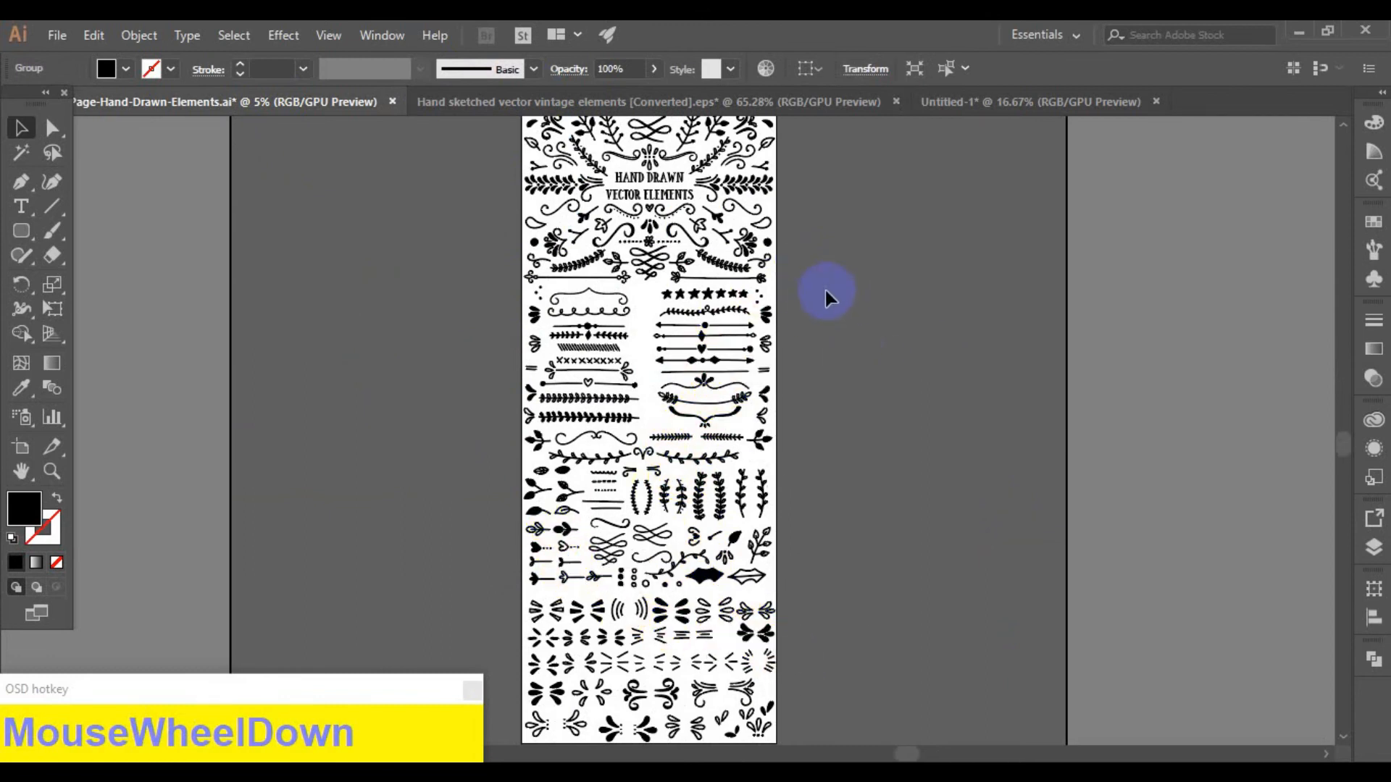
scroll(615, 362, "up", 3)
left_click(875, 123)
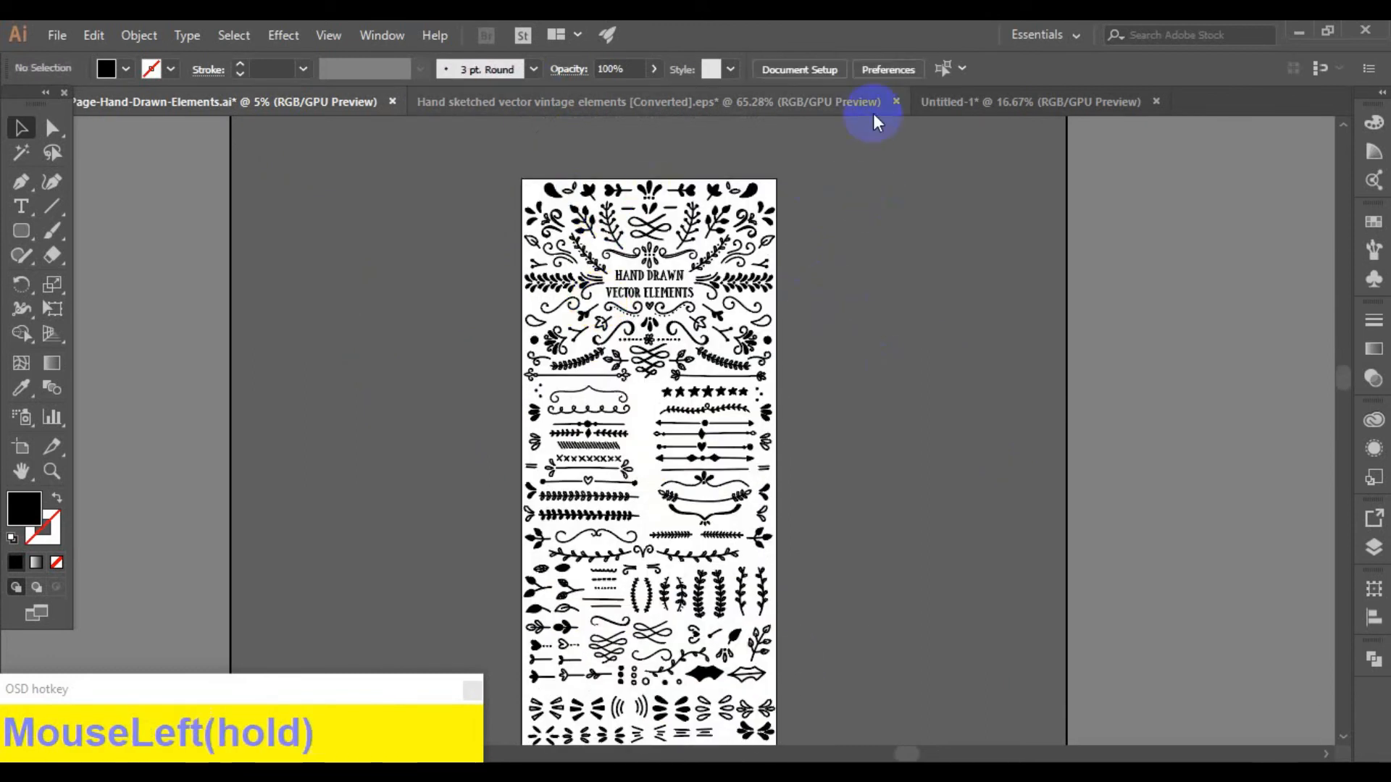
left_click(873, 108)
left_click_drag(705, 410, 484, 438)
- Arrange three small outline hearts in a staggered cluster just before the pink H of "HAPPY"
key("ctrl+plus")
key("ctrl+plus")
key("ctrl+plus")
key("ctrl+plus")
mouse_move(687, 450)
left_mouse_down()
mouse_move(730, 486)
mouse_move(672, 439)
left_mouse_up()
left_click_drag(722, 388, 723, 389)
left_click_drag(723, 389, 706, 514)
left_click_drag(633, 397, 770, 473)
left_click_drag(770, 474, 766, 486)
- Recolor the three small hearts white by sampling the white lettering with the Eyedropper
key("i")
left_click(687, 275)
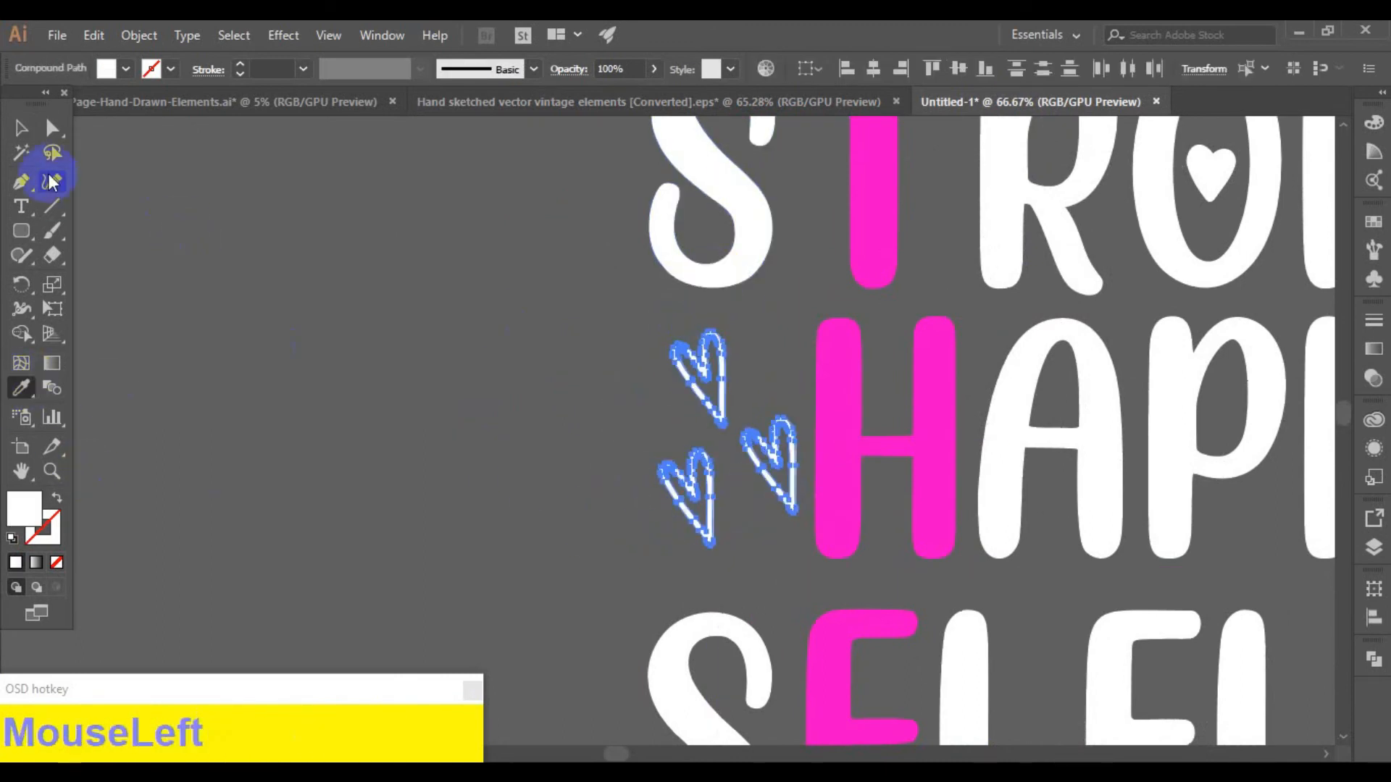
left_click(21, 128)
left_click(462, 336)
- Delete the unused black heart-and-dots ornament beside the word stack
key("ctrl+minus")
key("ctrl+minus")
key("ctrl+minus")
key("Delete")
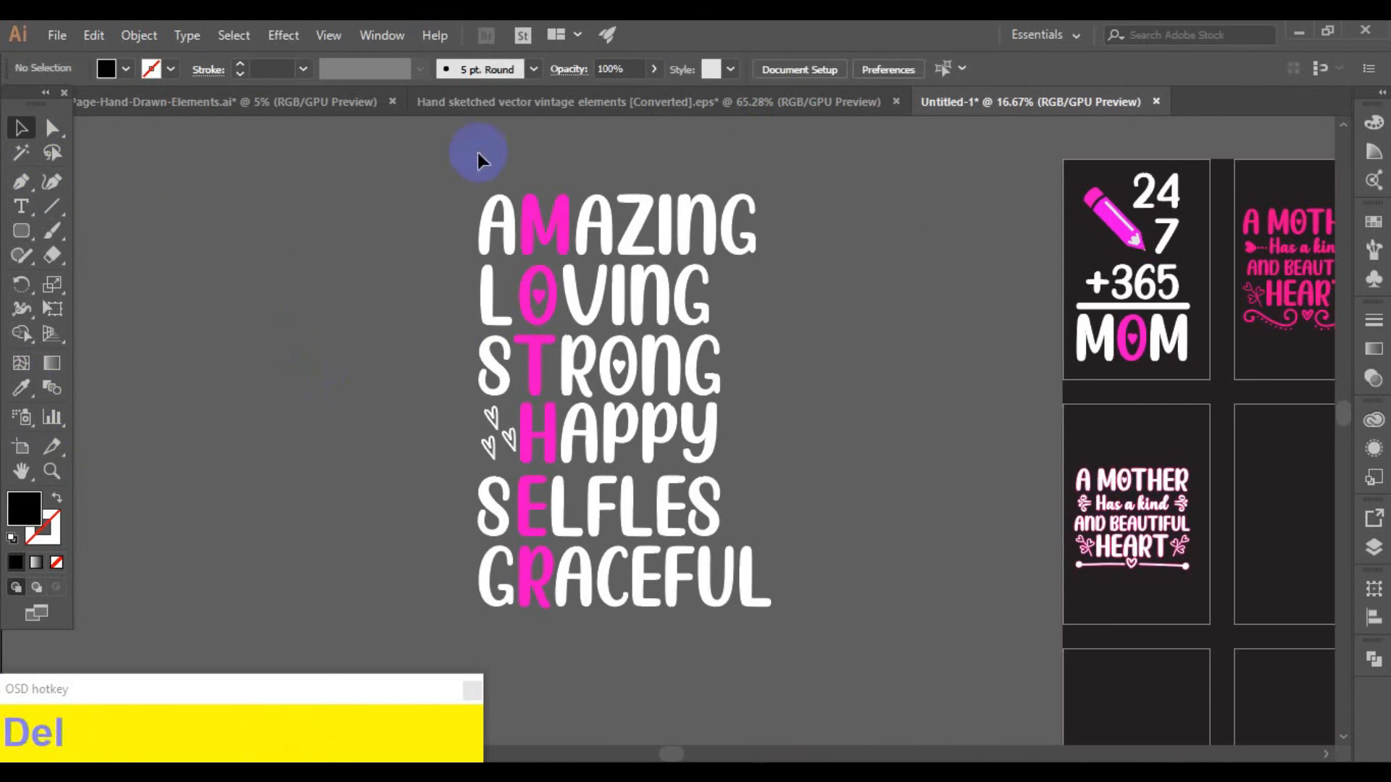
- Select the whole word stack with its hearts, scale it proportionally and move it toward the empty artboards
left_click_drag(476, 149, 708, 590)
right_click(642, 548)
left_click(138, 35)
left_click(246, 168)
left_click(431, 213)
left_click(492, 373)
left_click(802, 214)
left_click_drag(418, 624, 450, 614)
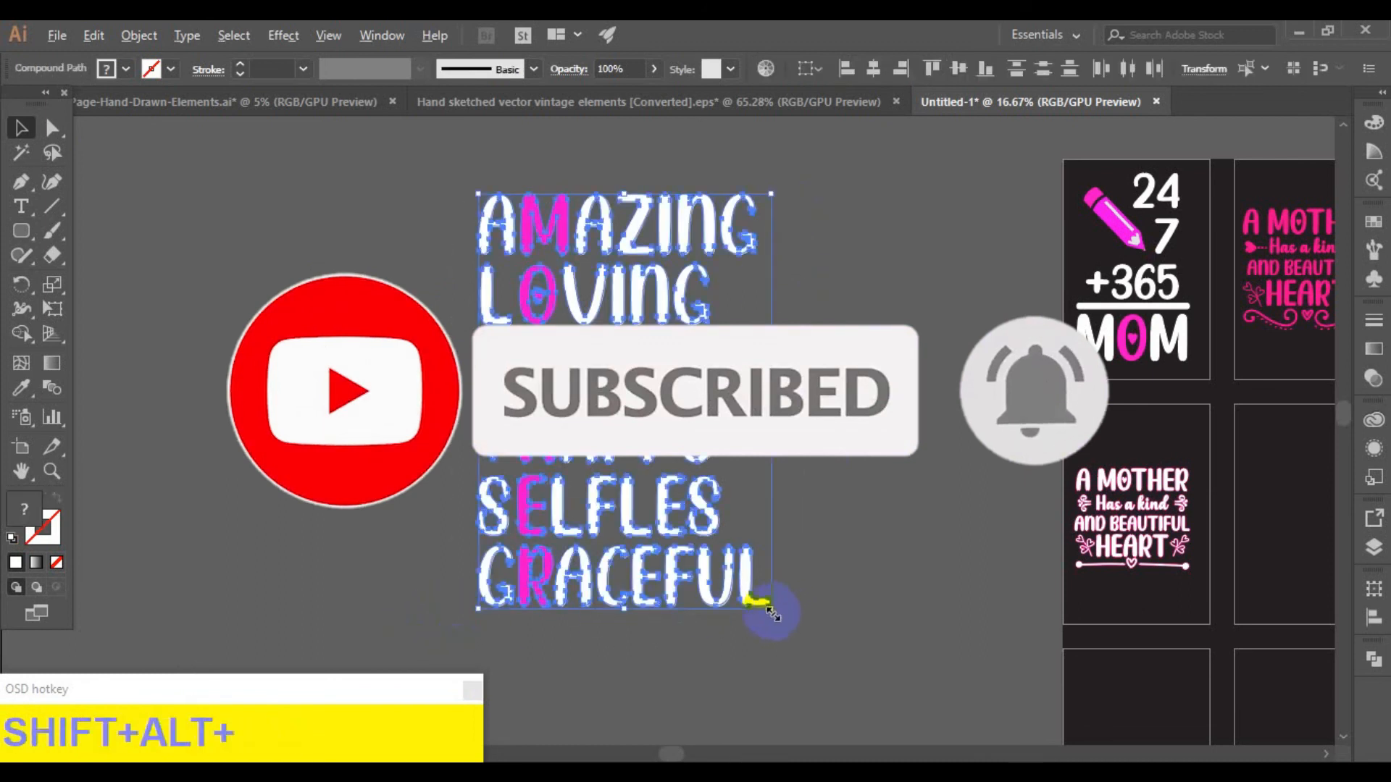
left_click_drag(771, 608, 820, 500)
left_click(774, 472)
scroll(724, 482, "right", 3)
left_click_drag(464, 402, 1152, 509)
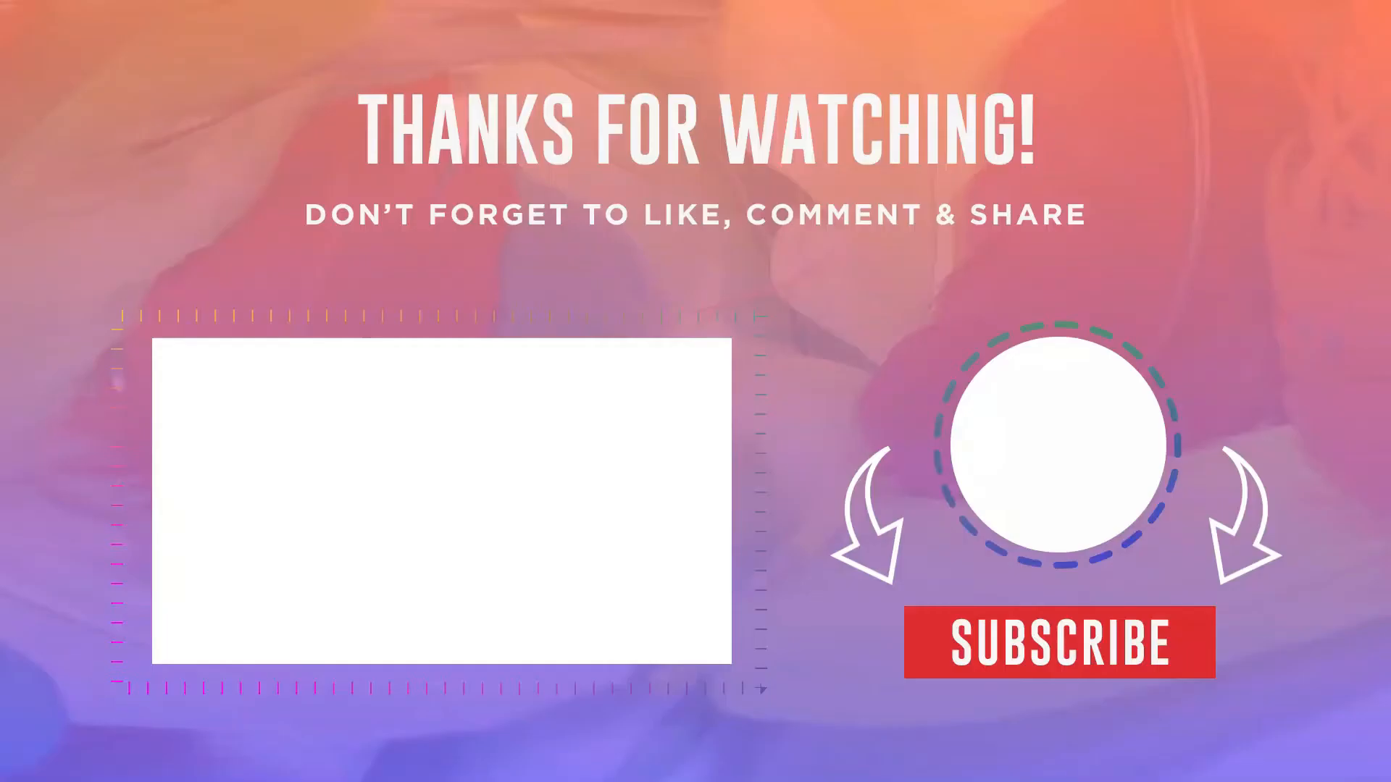